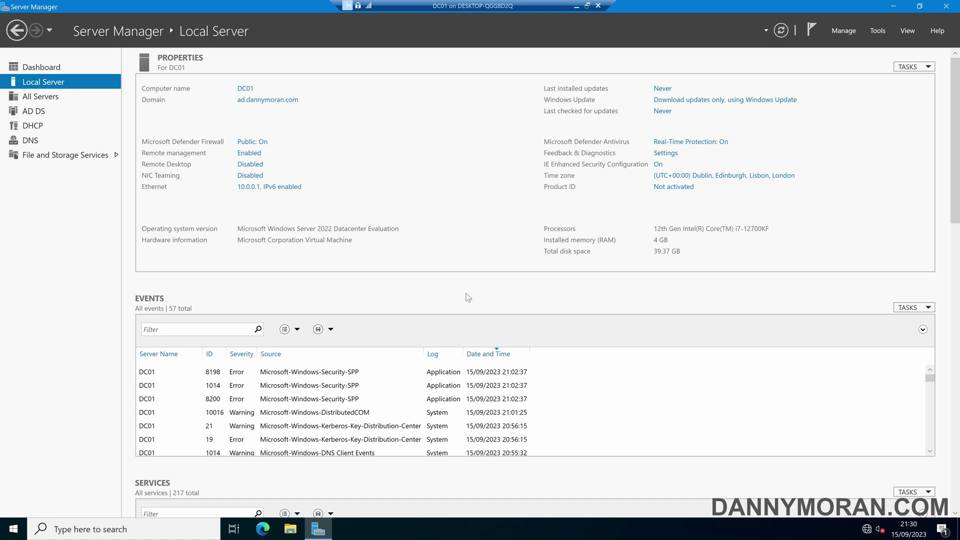
Open Server Manager's Tools menu to list the administrative tools on DC01.
click(878, 30)
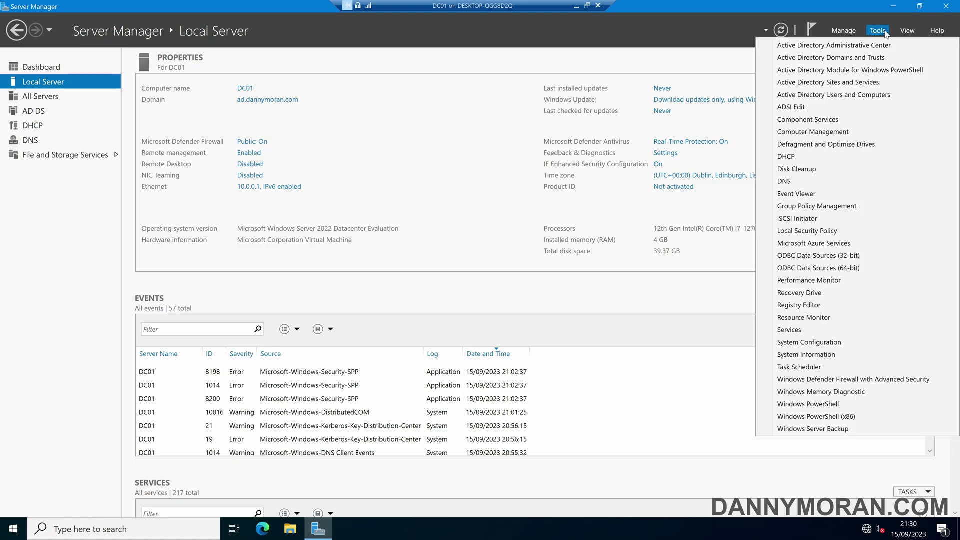
Launch Group Policy Management and create a new GPO named 'audit-policies'.
click(847, 207)
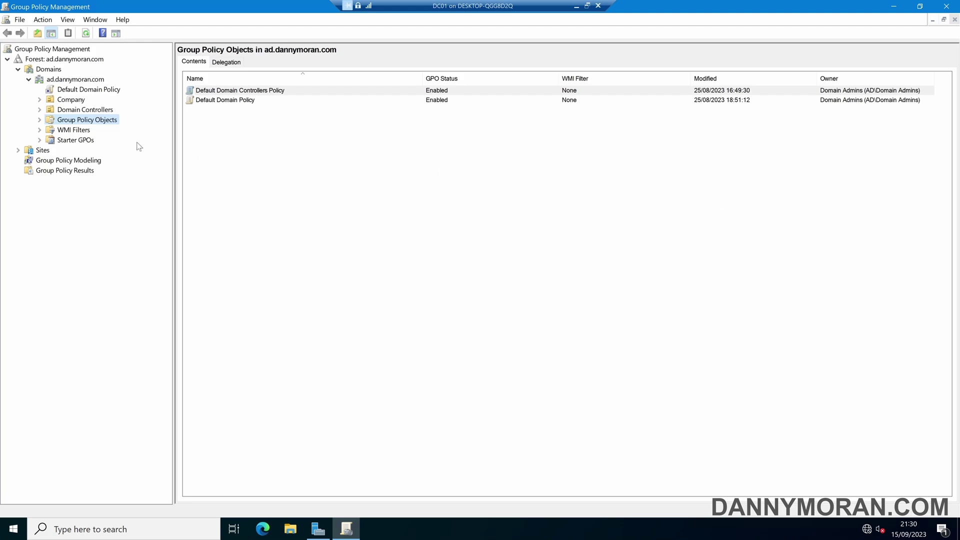
right_click(95, 123)
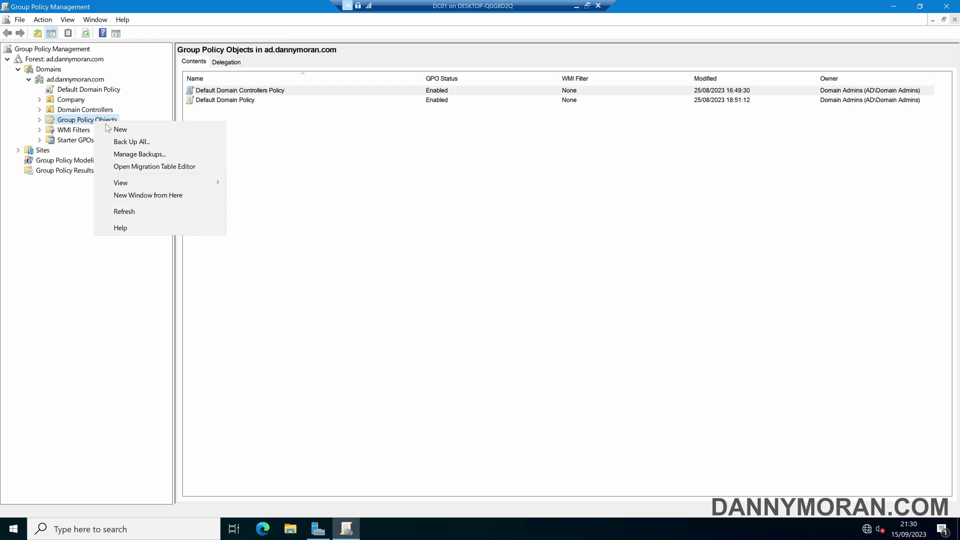
click(111, 129)
text(audit-p)
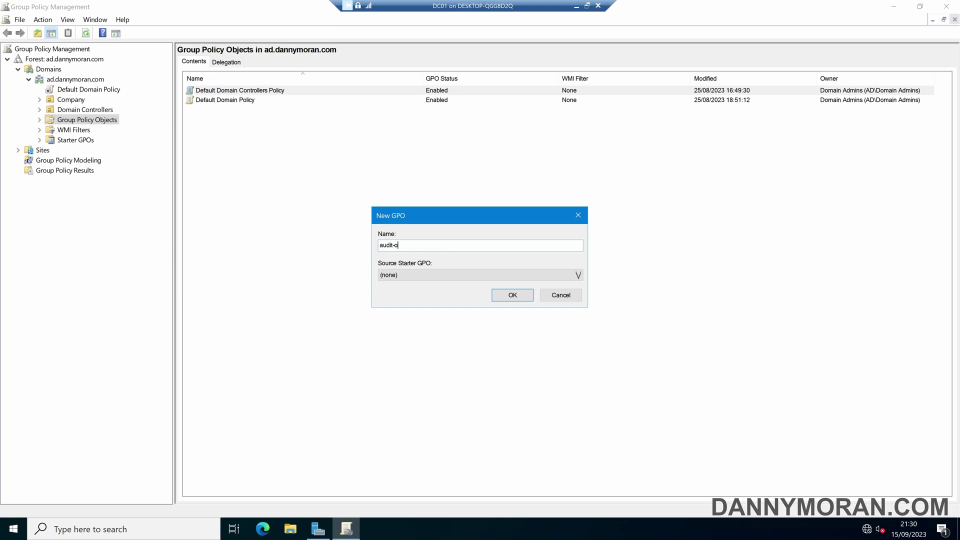
text(olicies)
key(Return)
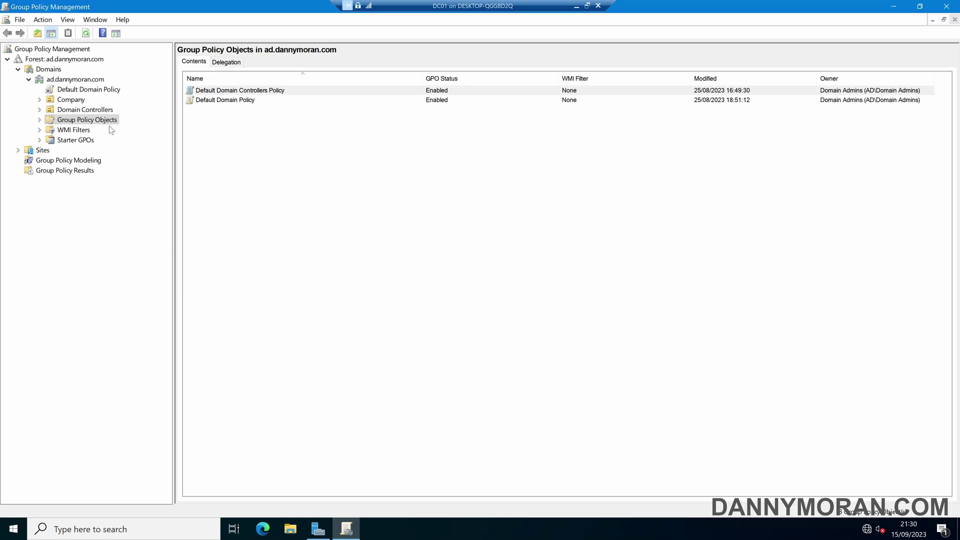
click(39, 120)
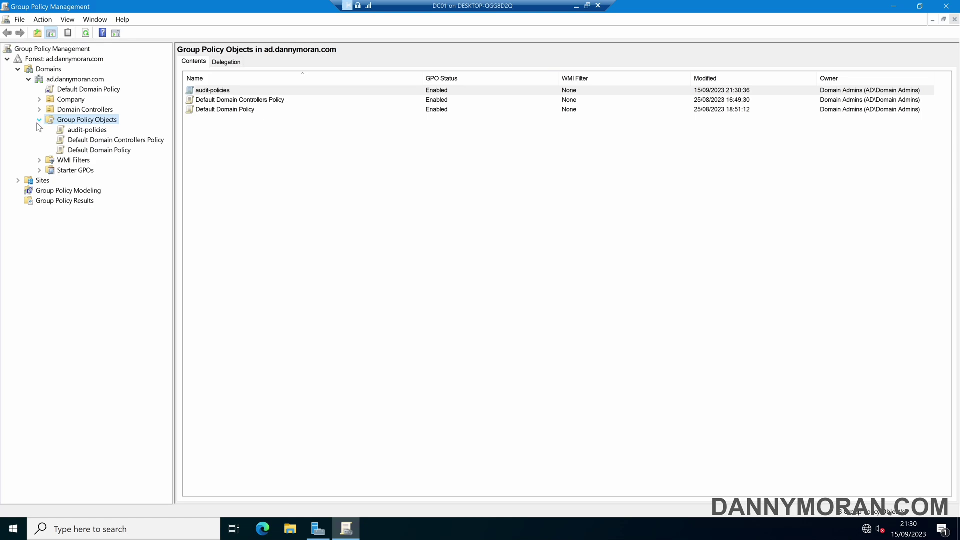
right_click(97, 132)
Edit audit-policies and browse Security Settings > Advanced Audit Policy Configuration > Audit Policies > Logon/Logoff.
click(116, 134)
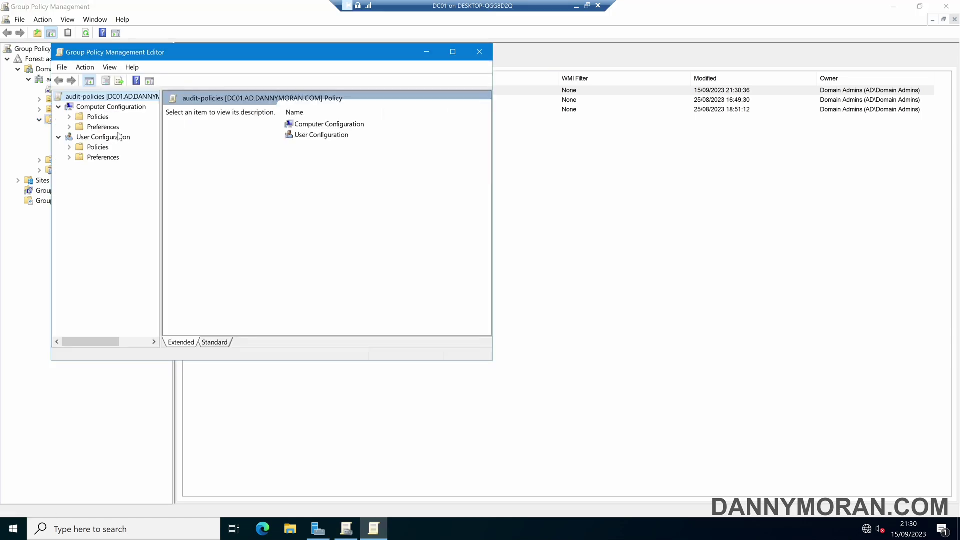
double_click(151, 53)
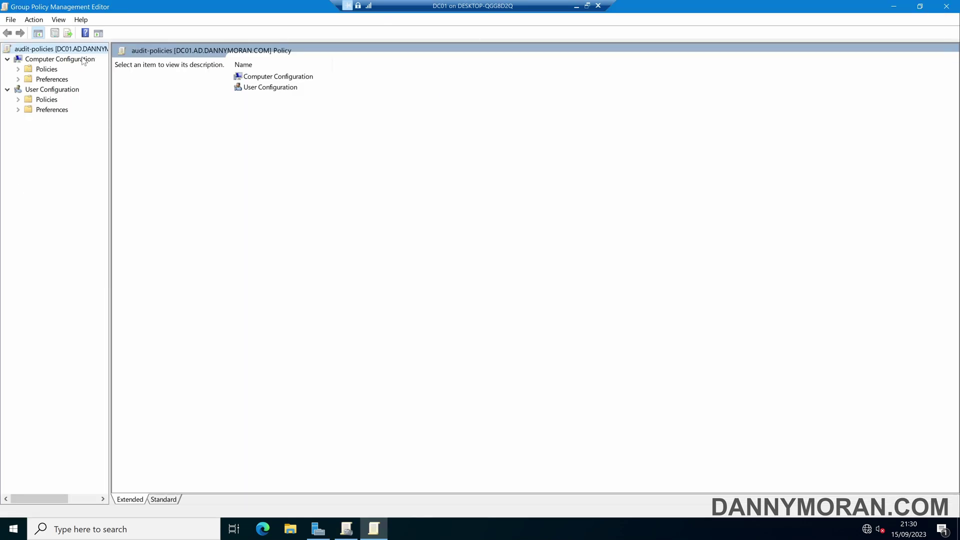
click(18, 69)
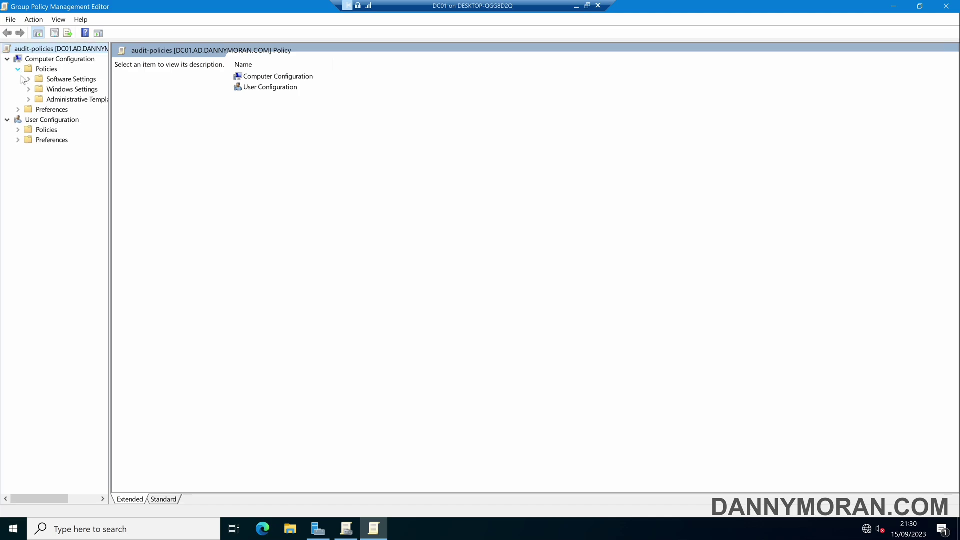
click(29, 90)
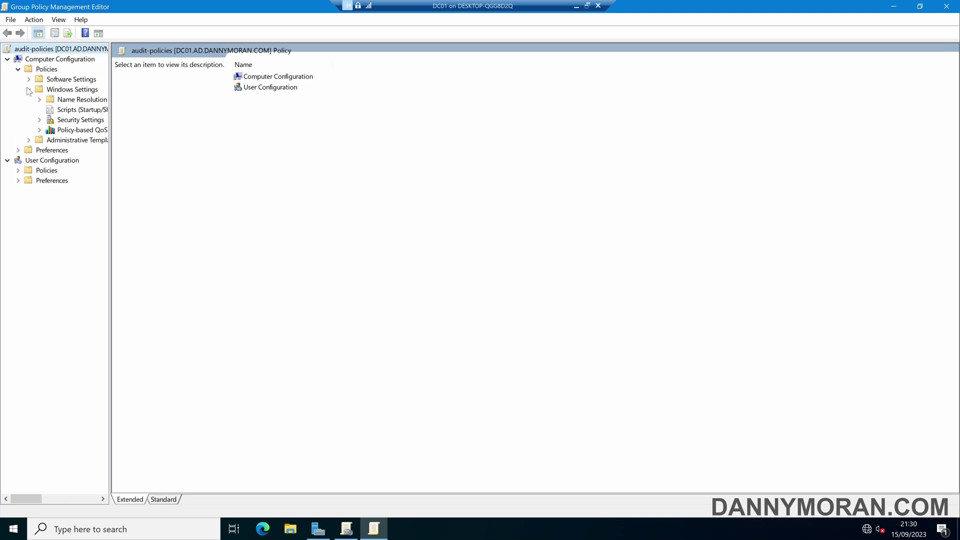
click(40, 120)
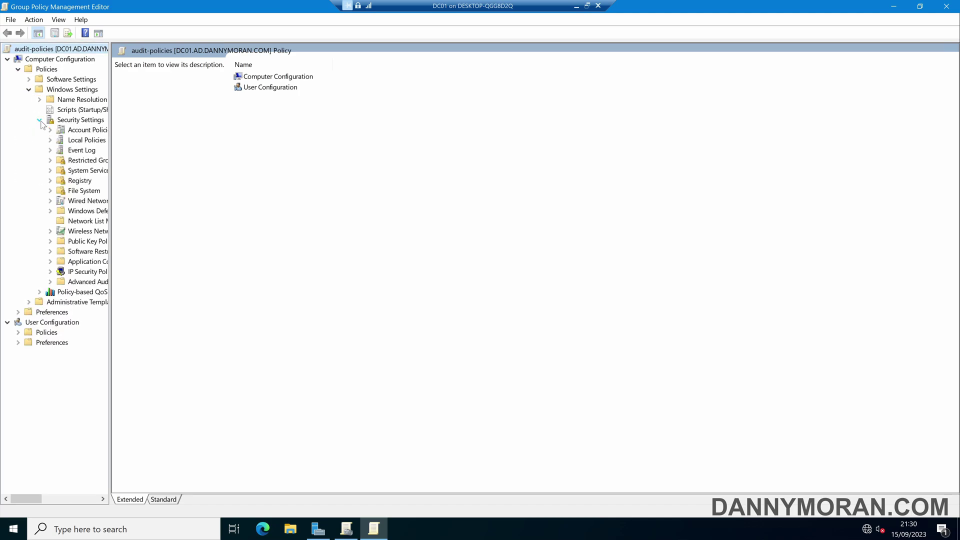
click(88, 282)
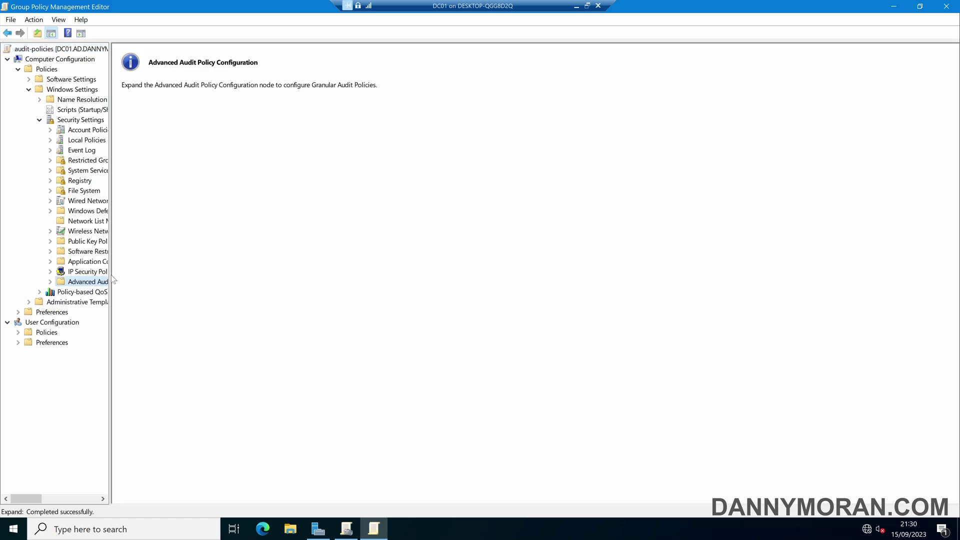
drag(126, 270, 208, 273)
click(50, 282)
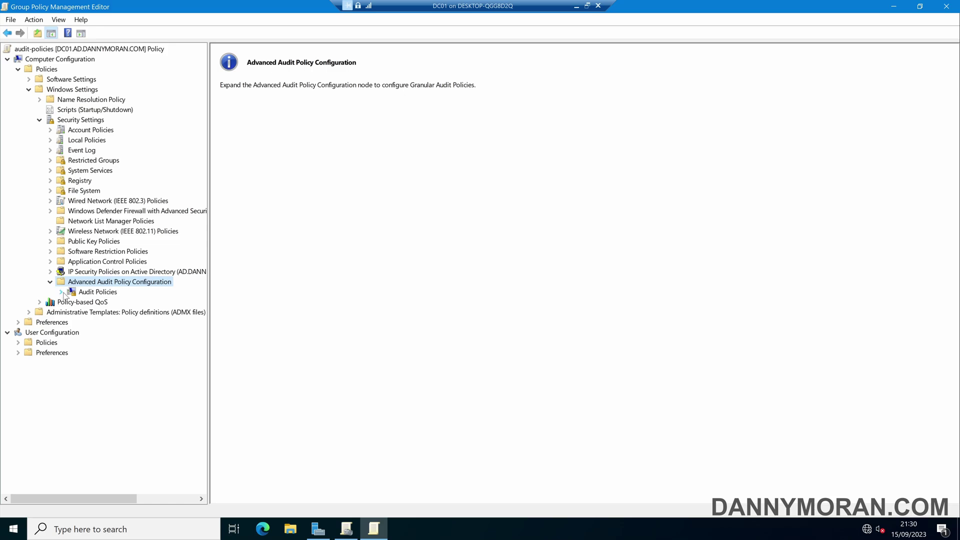
click(61, 292)
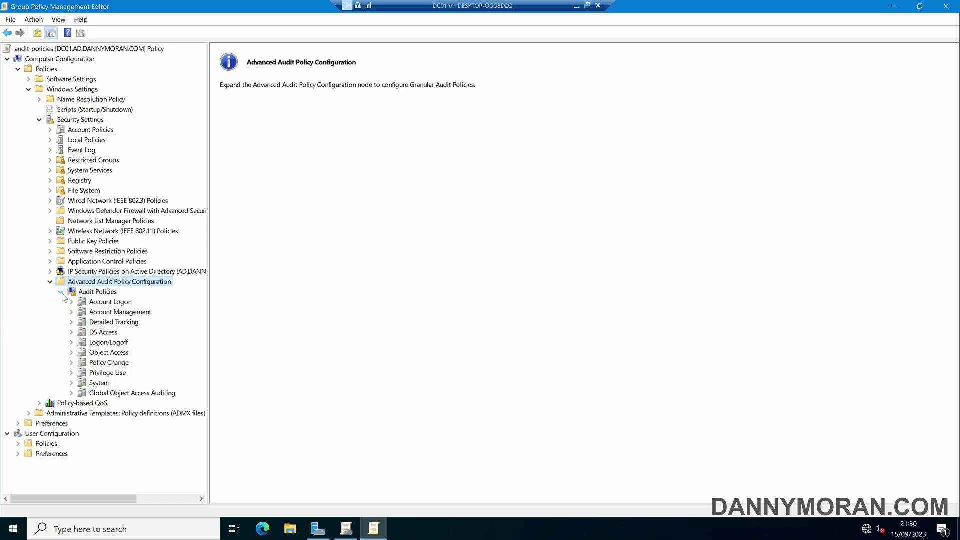
click(109, 344)
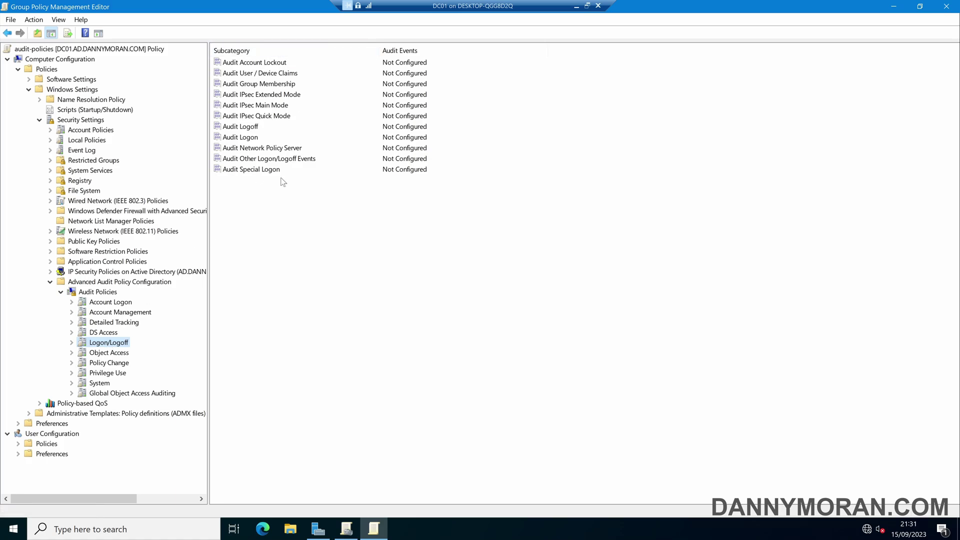
Configure Audit Logon to audit both Success and Failure events.
double_click(259, 138)
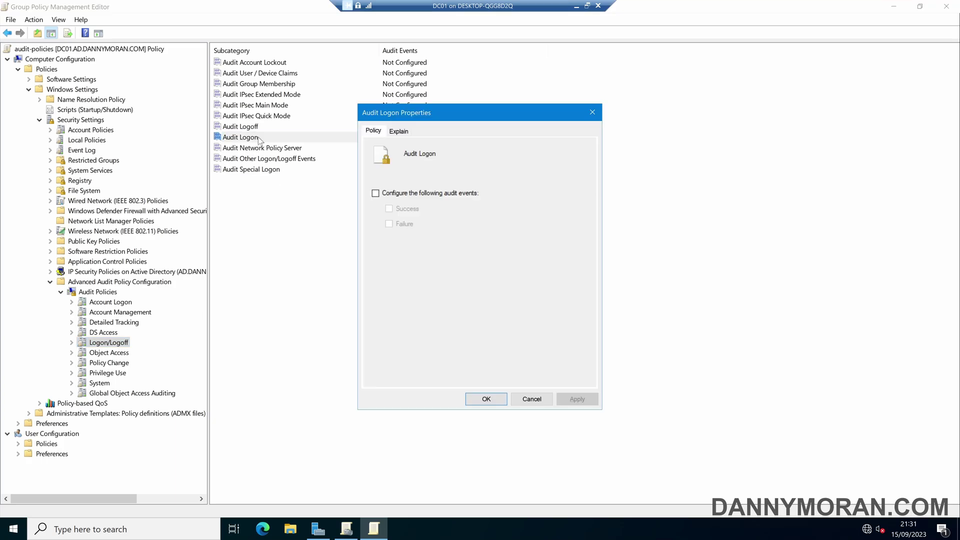
click(419, 195)
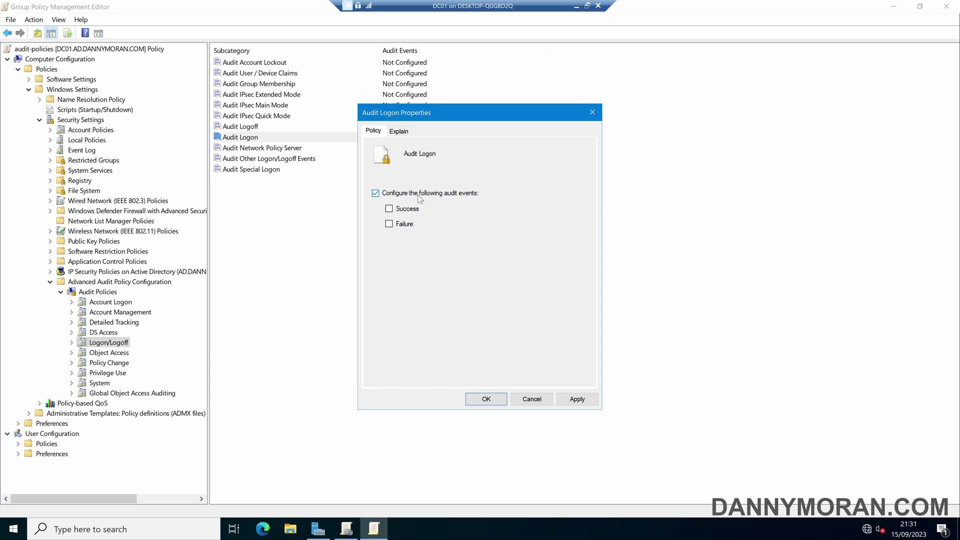
click(407, 210)
click(405, 226)
click(487, 399)
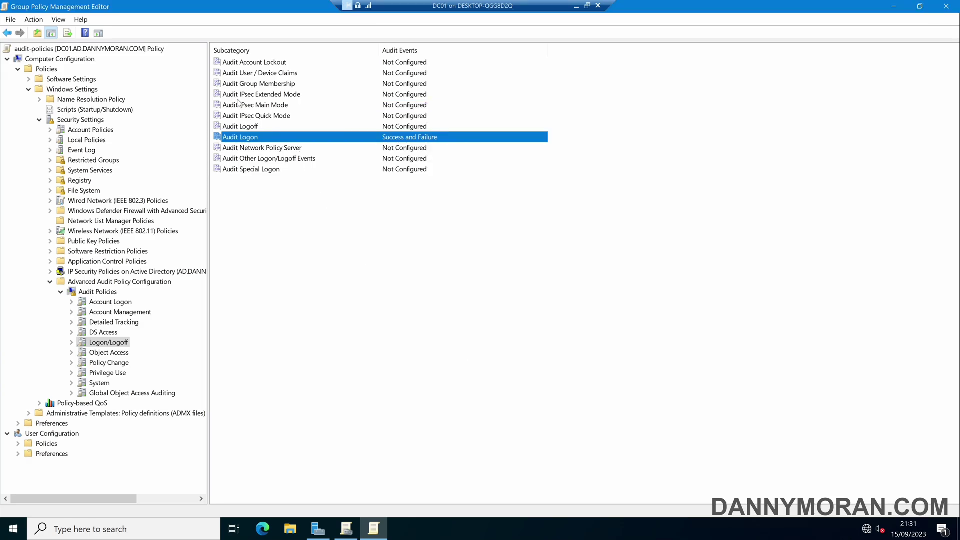
Configure Audit Account Lockout to audit both Success and Failure events.
double_click(244, 64)
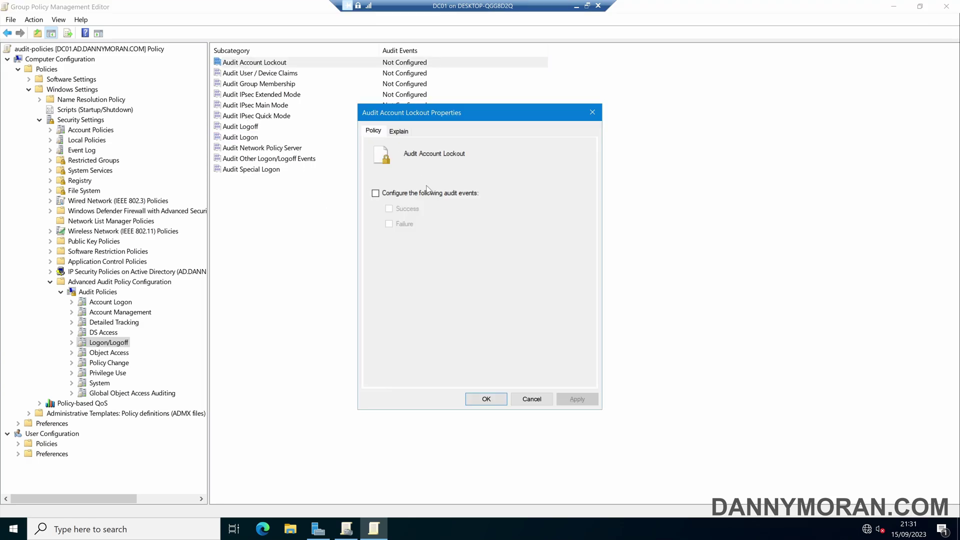
click(421, 195)
click(389, 208)
click(389, 224)
click(576, 398)
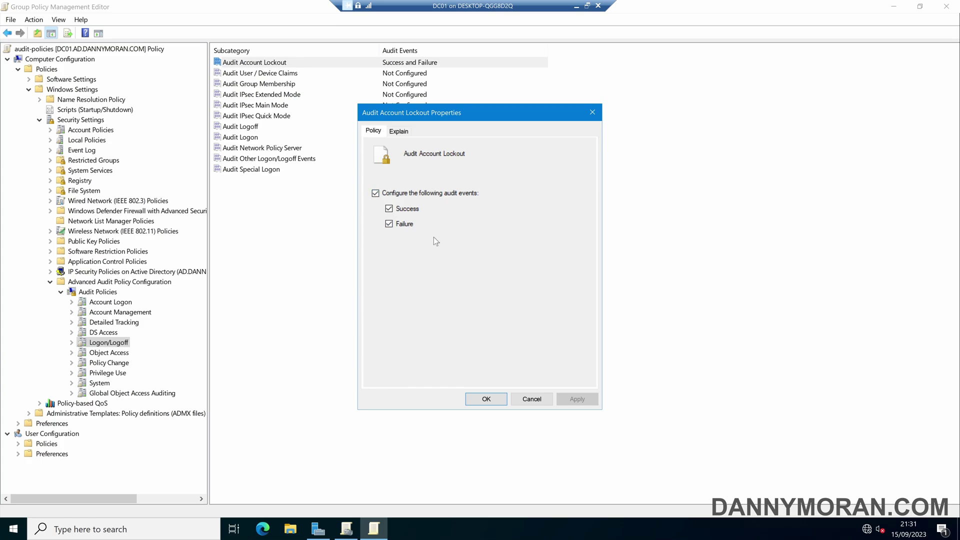
click(492, 399)
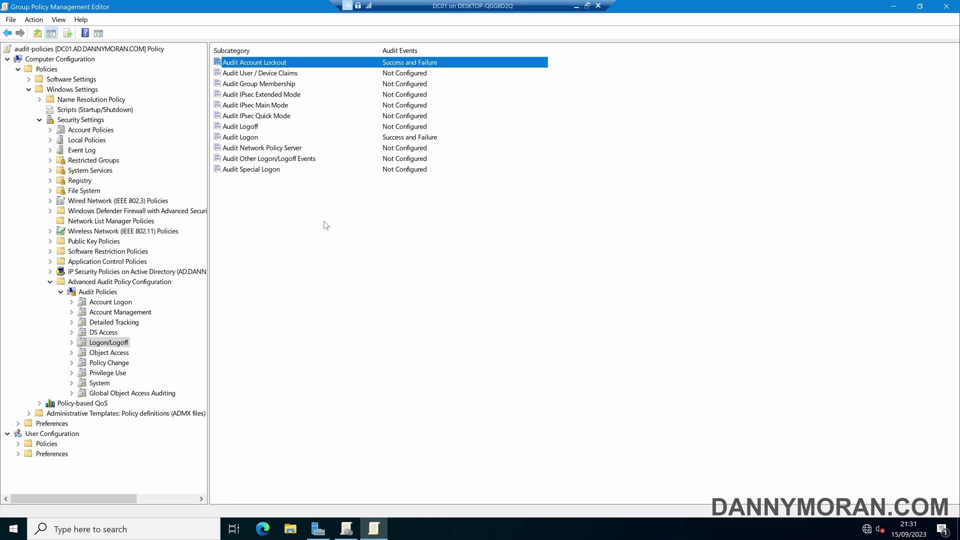
Select the Account Logon category under Audit Policies to list its subcategories.
click(245, 138)
click(256, 63)
click(121, 303)
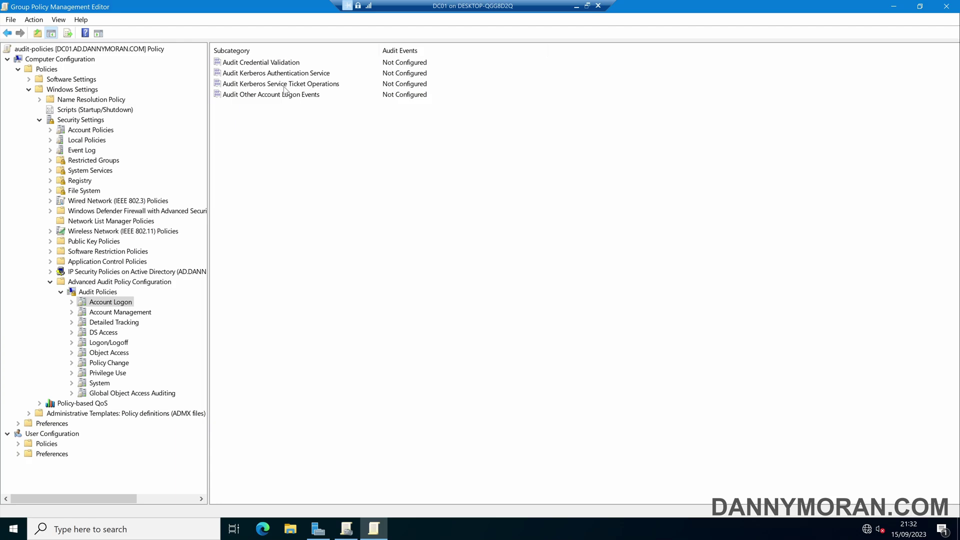
Set Audit Credential Validation to audit Success and Failure.
double_click(296, 63)
click(422, 193)
click(417, 209)
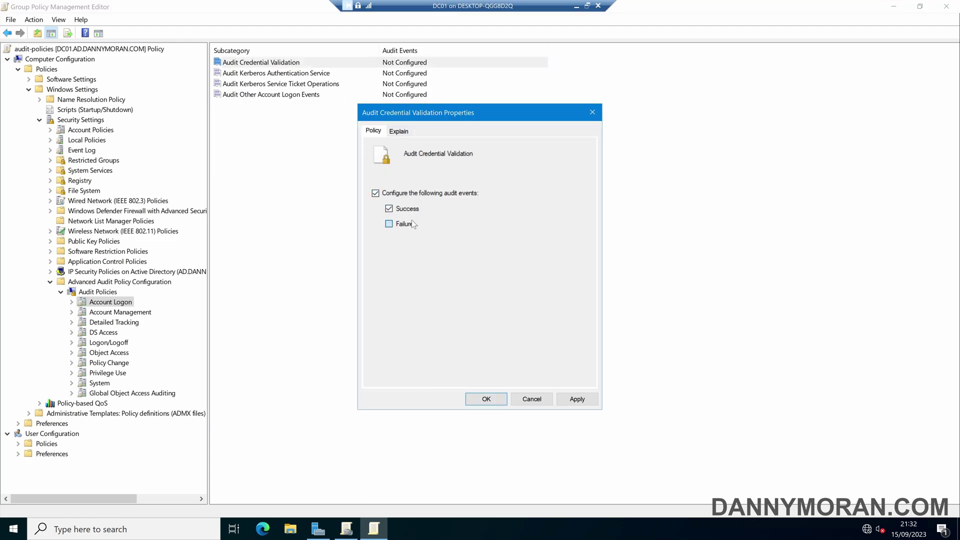
click(575, 399)
click(487, 398)
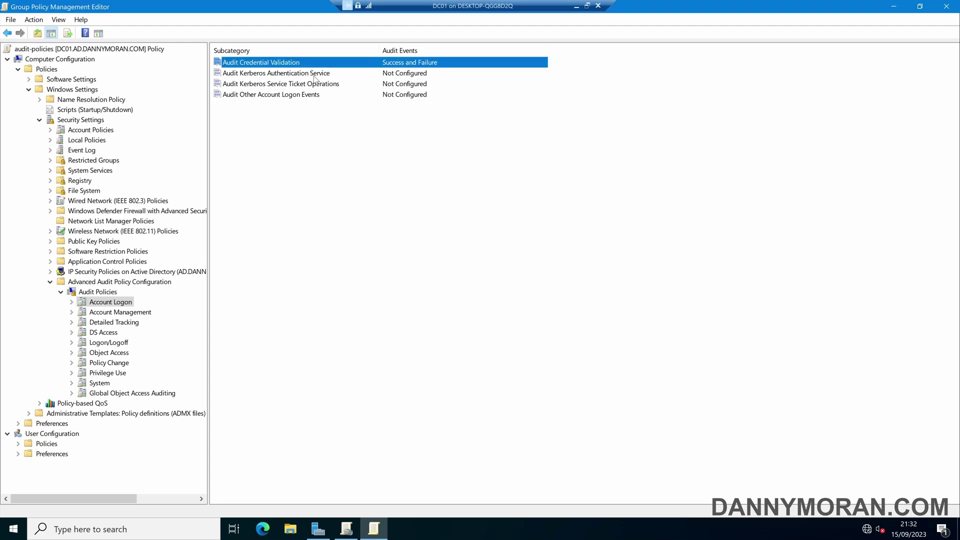
Set Audit Kerberos Authentication Service to audit Success and Failure.
double_click(326, 74)
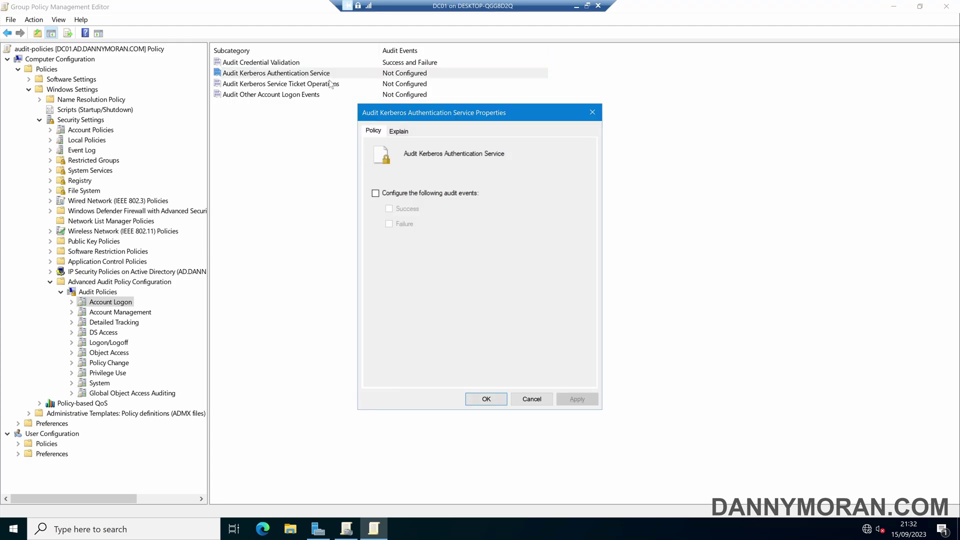
click(439, 194)
click(408, 209)
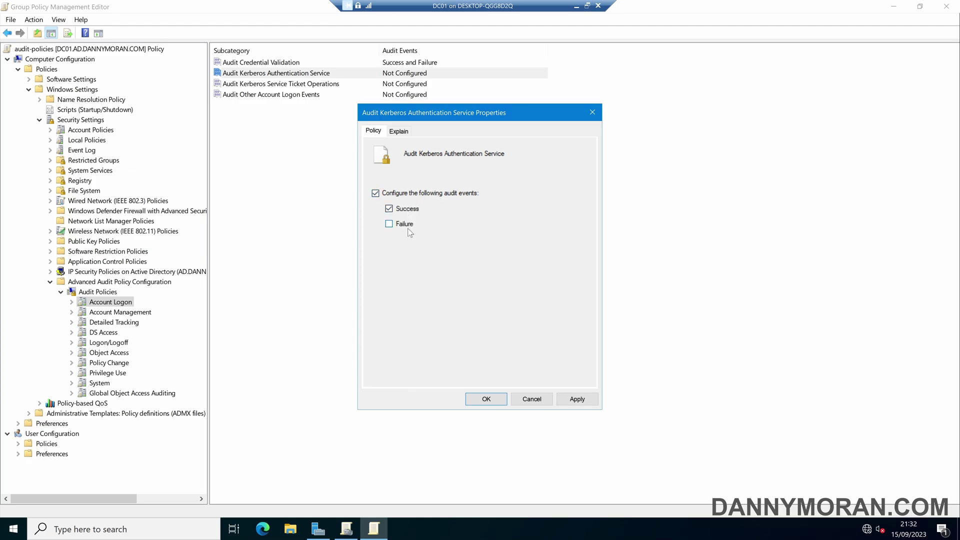
click(578, 399)
click(487, 400)
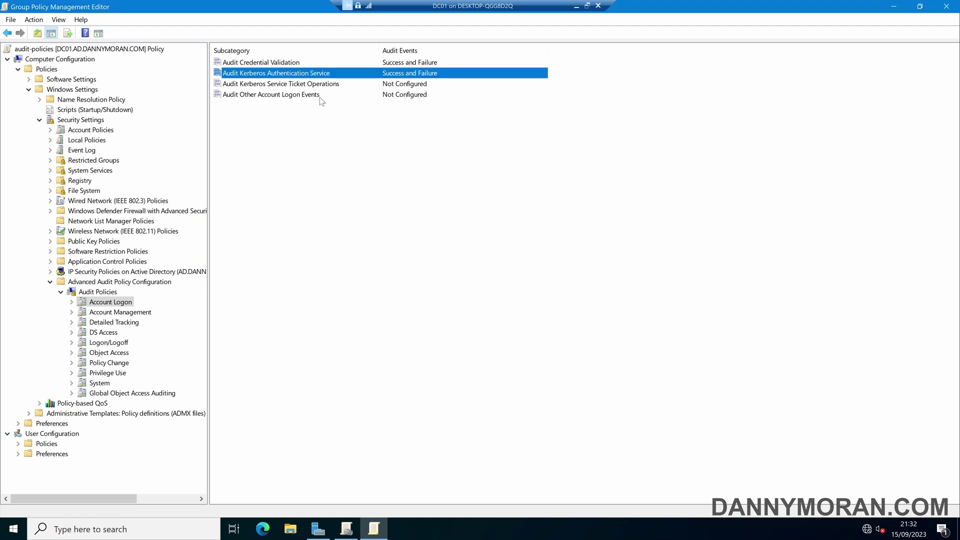
Set Audit Kerberos Service Ticket Operations to audit Success and Failure.
double_click(320, 85)
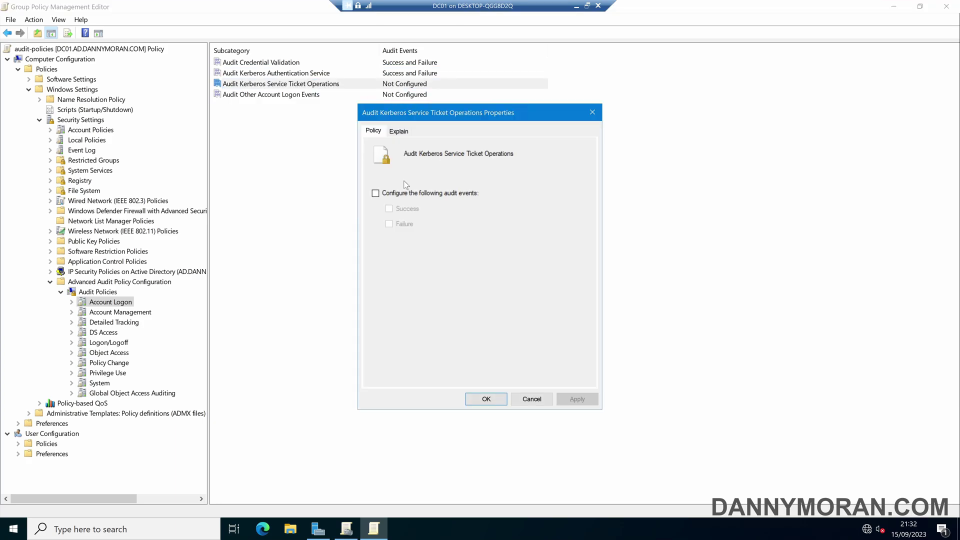
click(410, 193)
click(406, 209)
click(408, 225)
click(576, 399)
click(487, 400)
Check the Audit Logon setting under Logon/Logoff, then return to Account Logon.
click(123, 344)
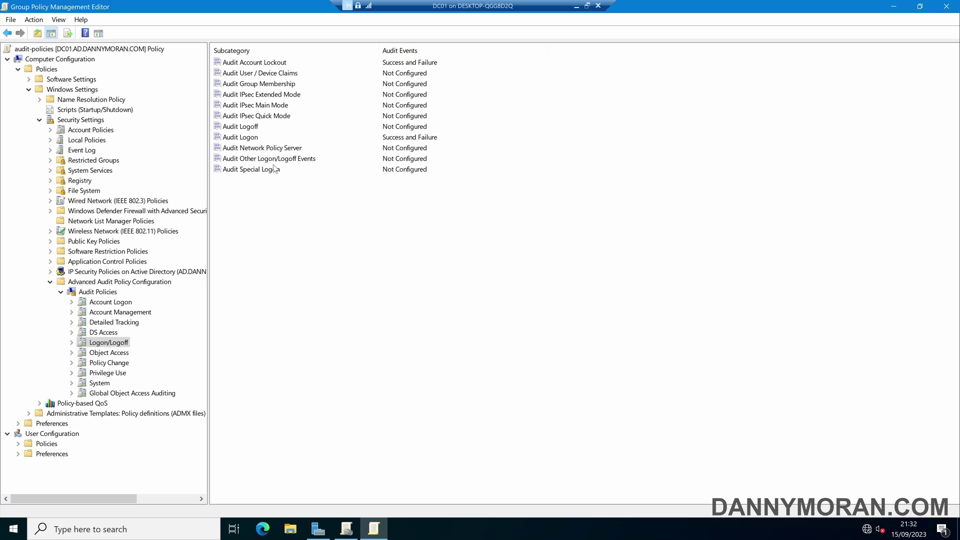
click(261, 139)
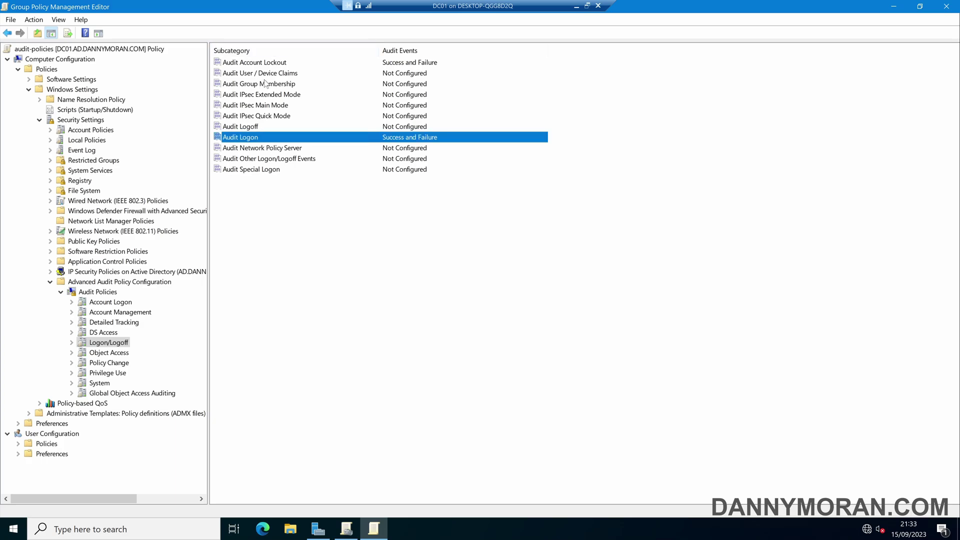
click(123, 302)
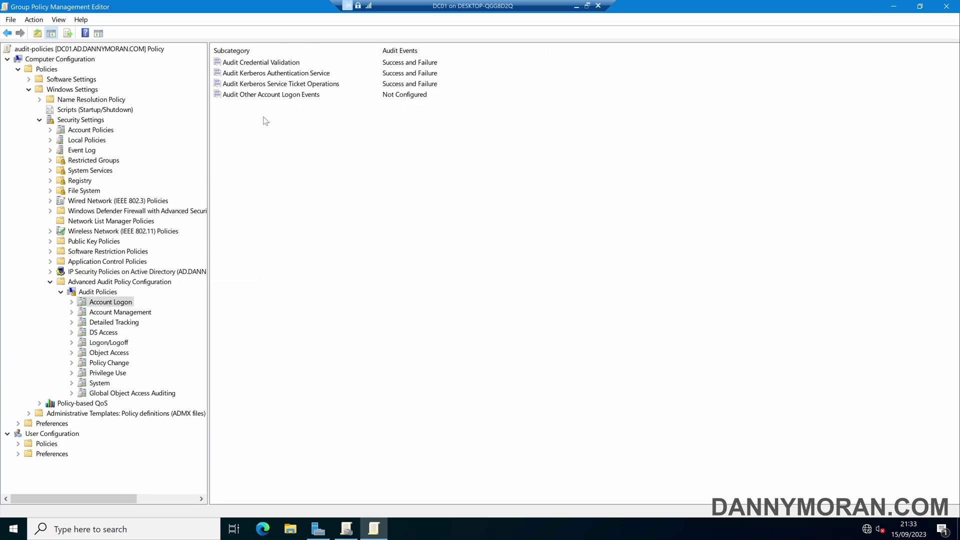
Close the policy editor and link audit-policies to the ad.dannymoran.com domain.
click(947, 6)
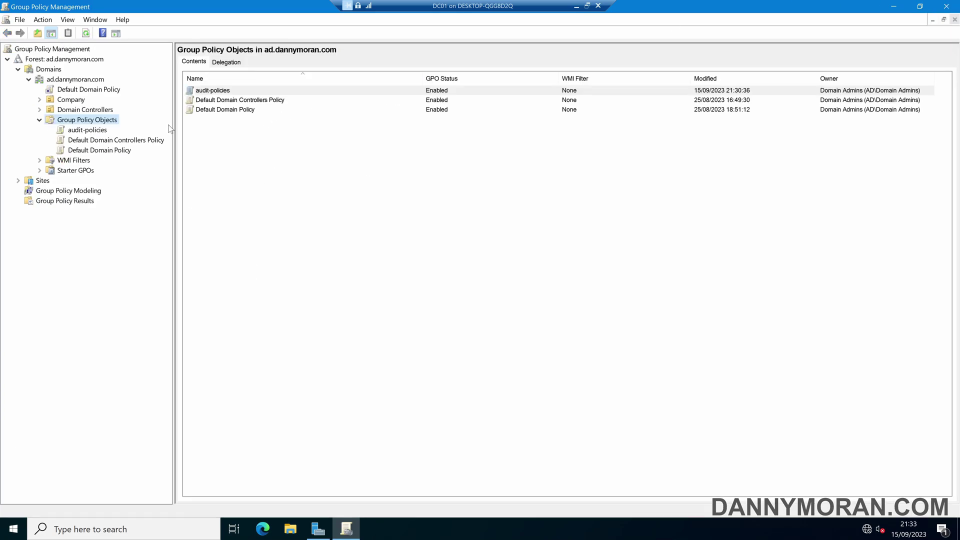
click(92, 131)
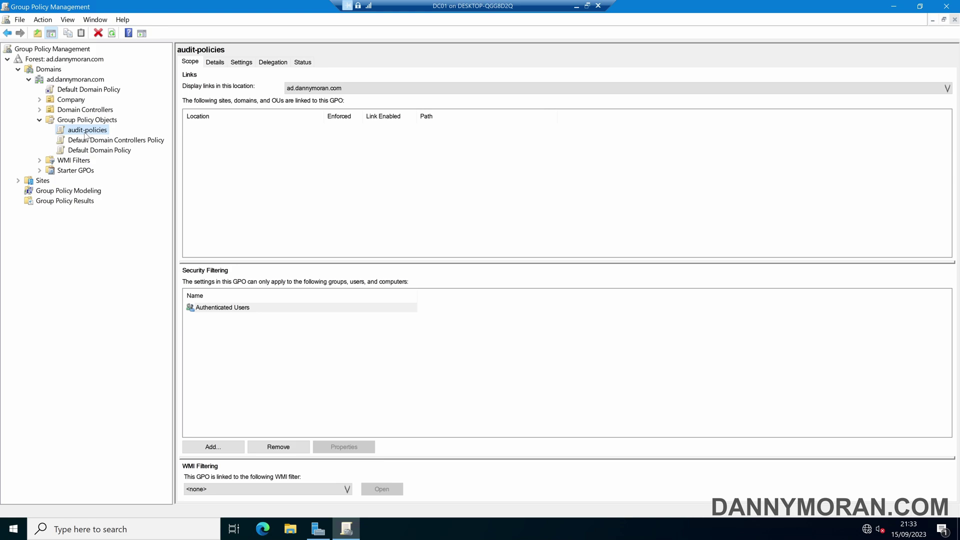
drag(87, 133, 80, 81)
click(515, 291)
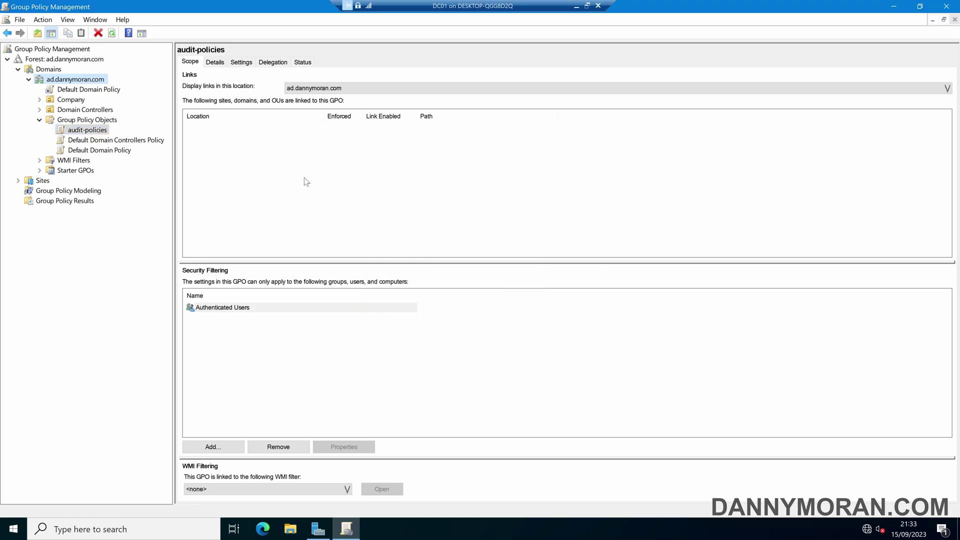
Make the audit-policies link on ad.dannymoran.com Enforced.
click(70, 81)
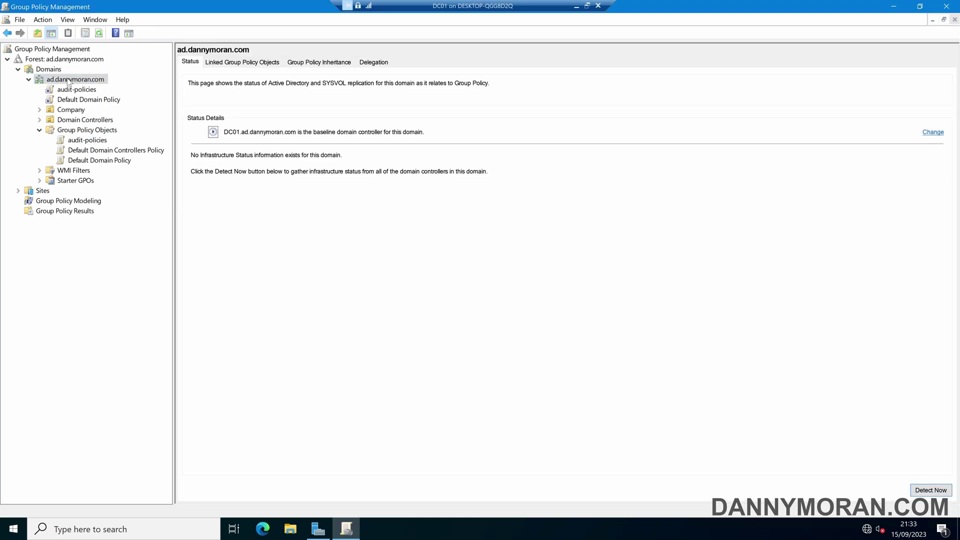
right_click(78, 91)
click(108, 108)
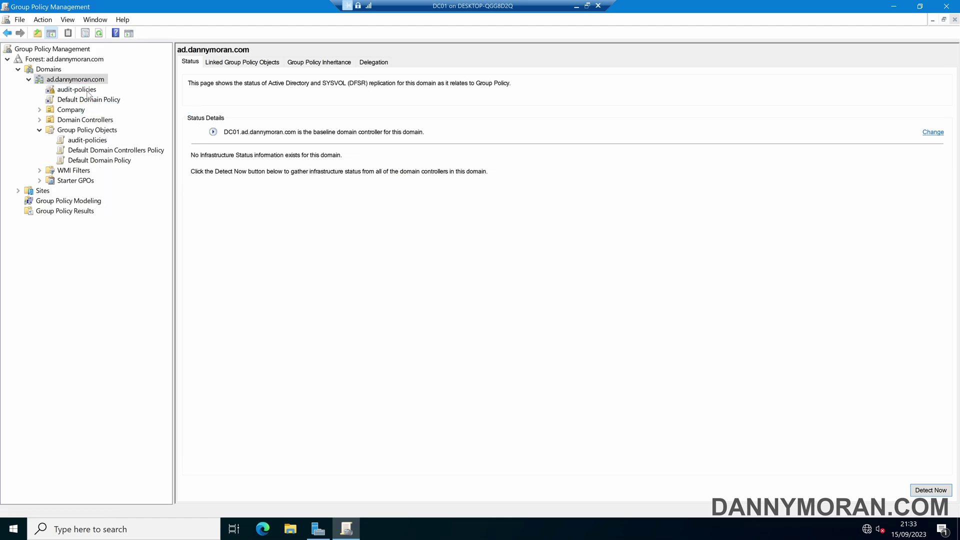
click(87, 93)
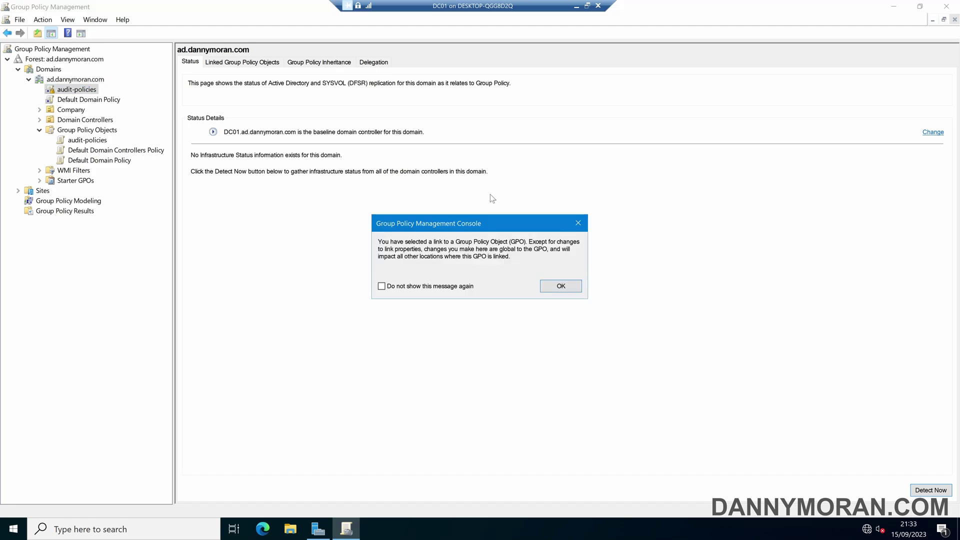
key(Return)
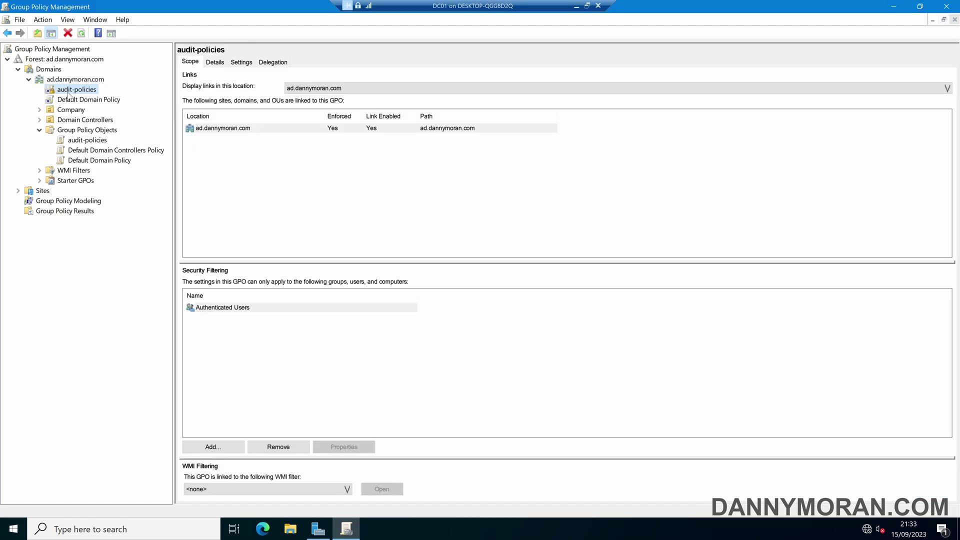
Run gpupdate in an administrator Command Prompt on DC01, then close it.
key(super)
text(cmd)
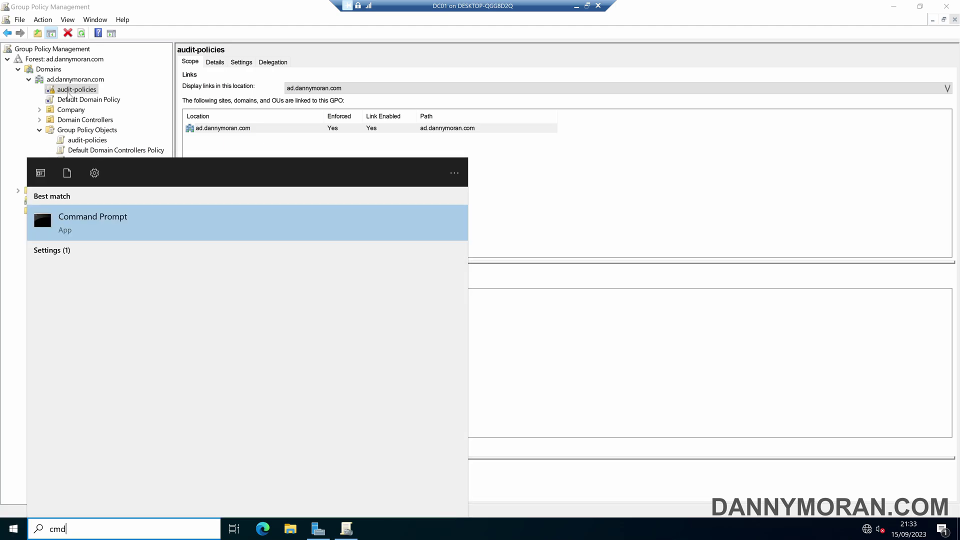
key(Return)
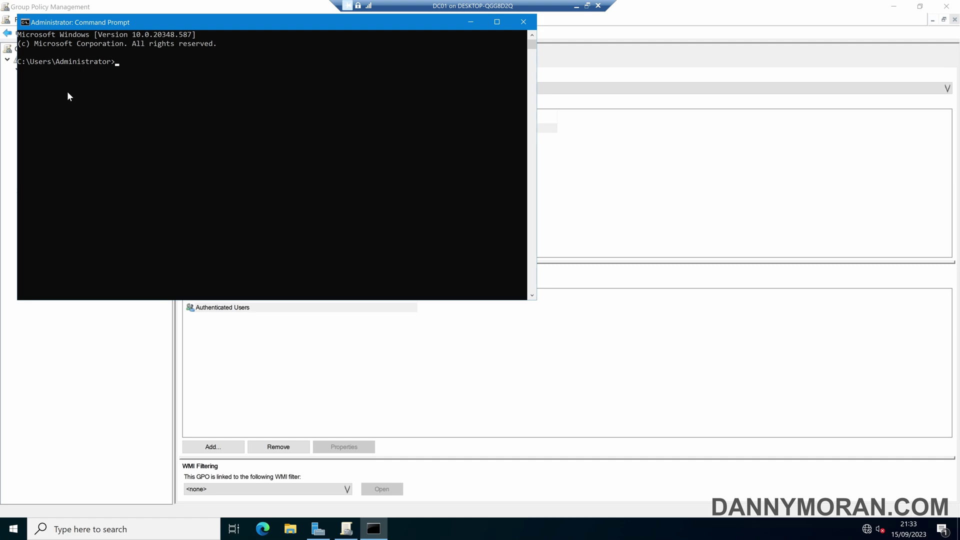
text(gpupdate)
key(Return)
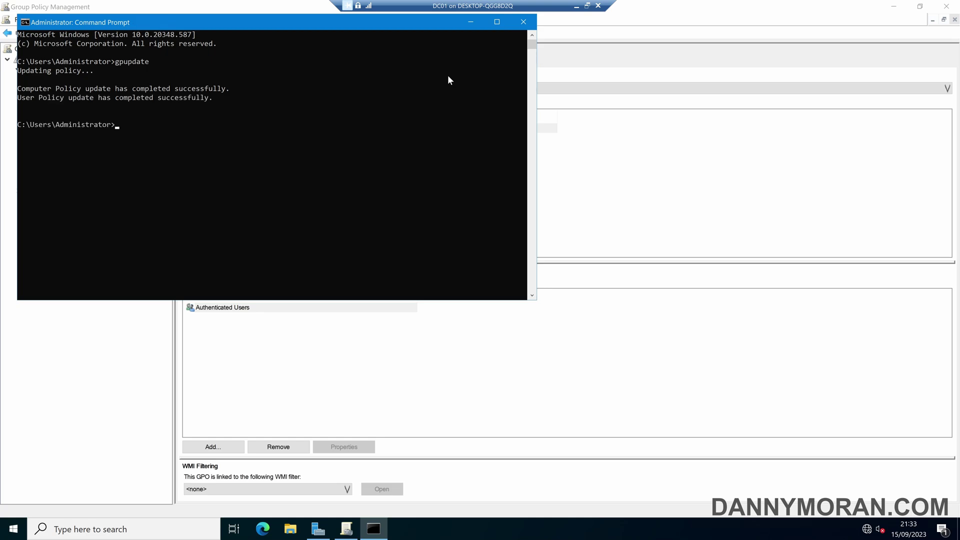
click(523, 22)
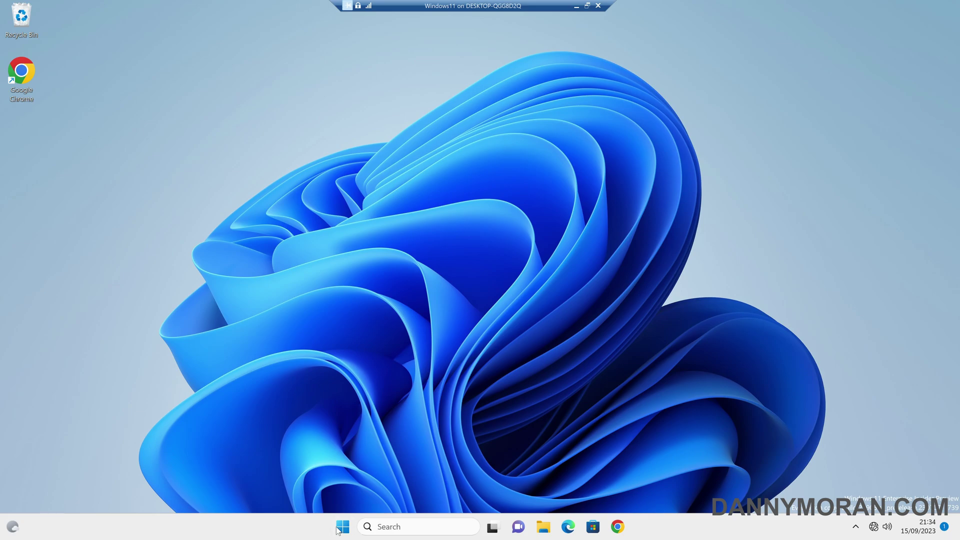
Run gpupdate in PowerShell on the Windows 11 client, then log off.
right_click(342, 526)
click(334, 352)
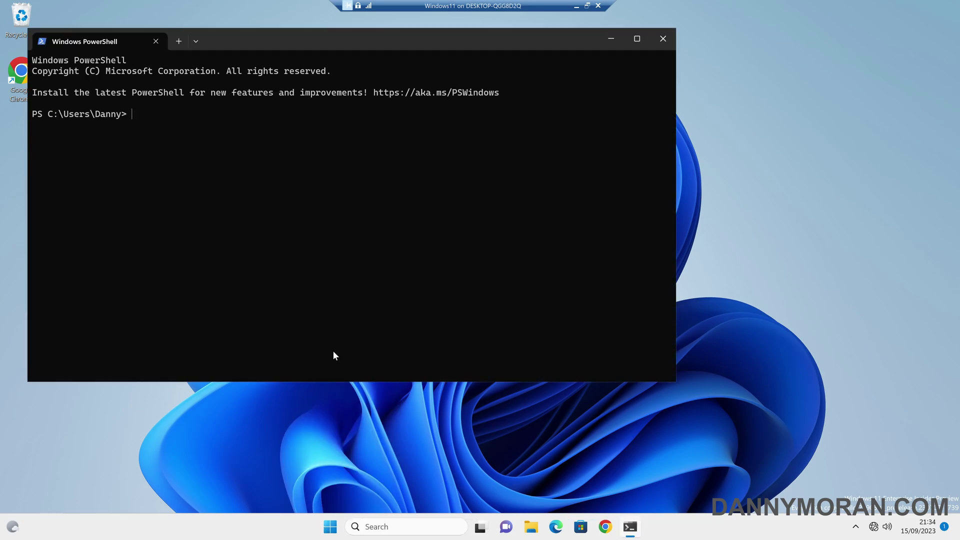
text(gpupdate)
key(Return)
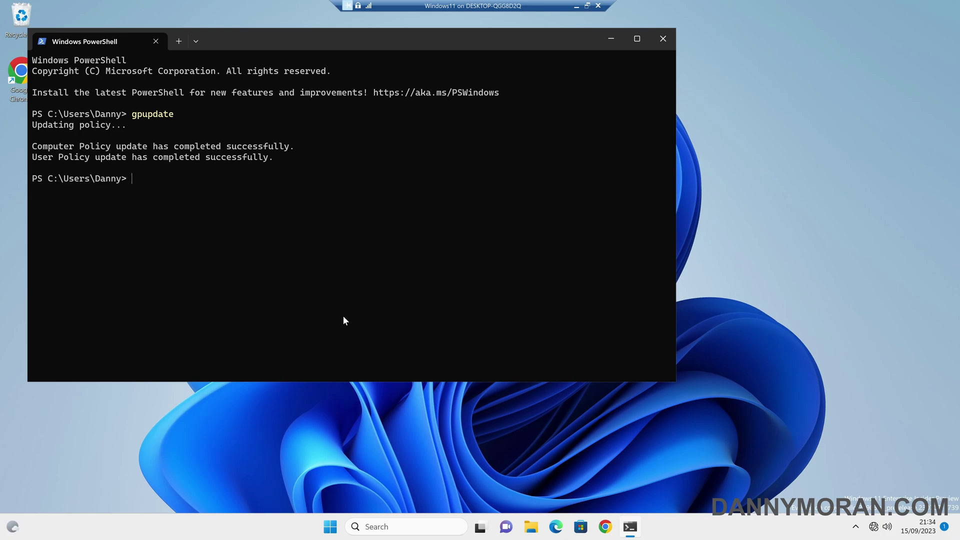
text(logoff)
key(Return)
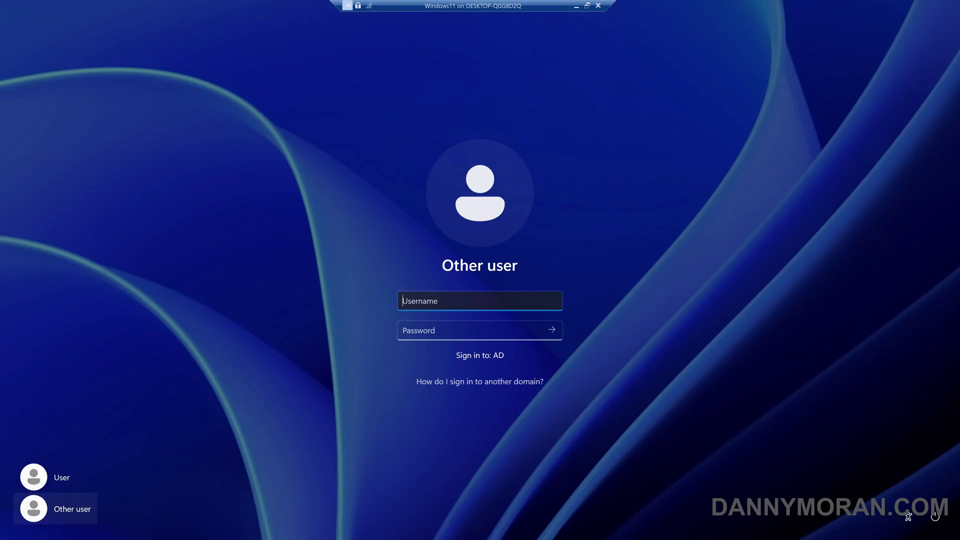
Sign in as the domain user with a wrong password, then with the correct password.
text(AD\Danny)
key(Tab)
text(***************)
key(Return)
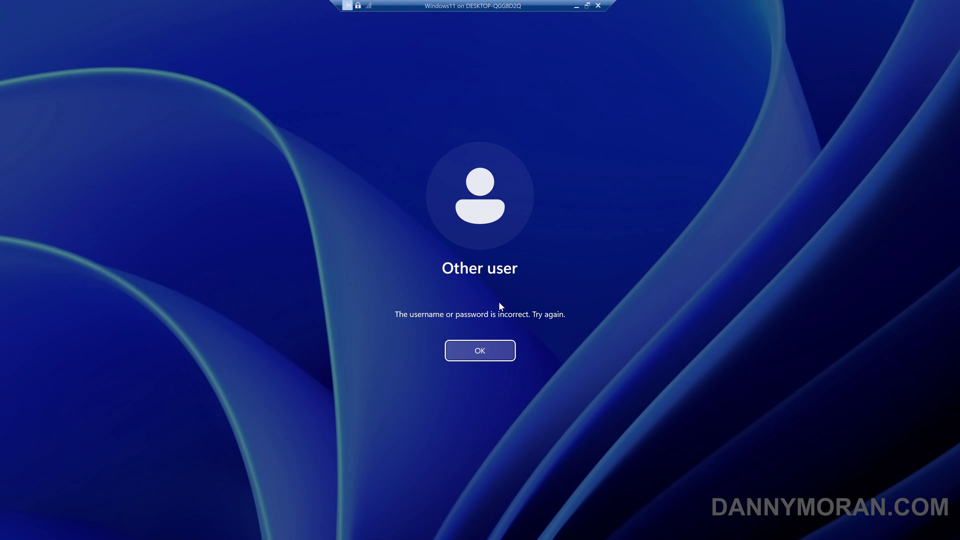
key(Return)
text(*****)
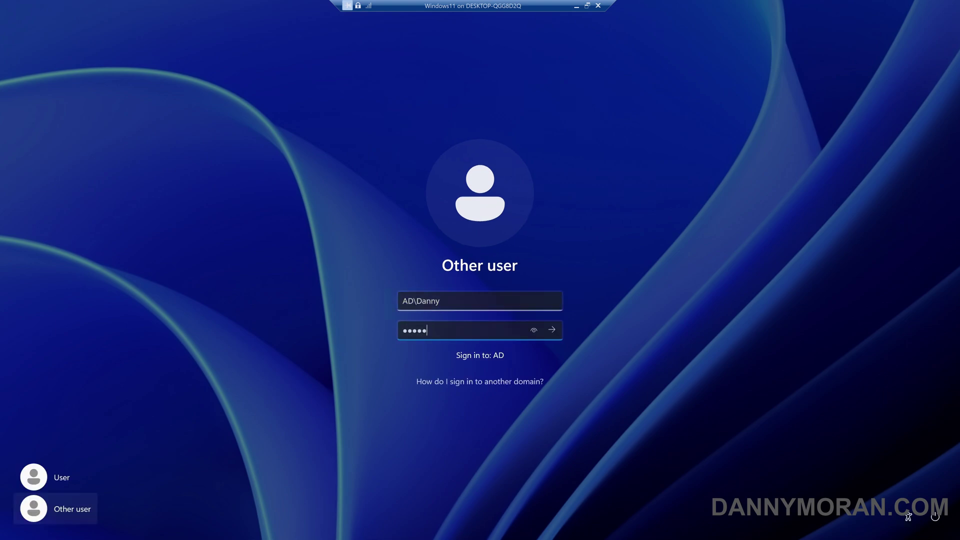
text(*****)
key(Return)
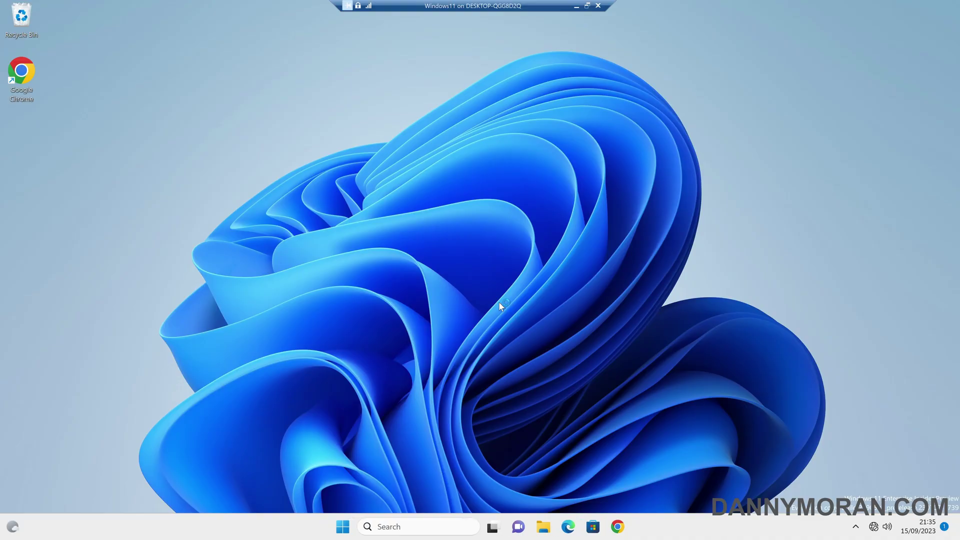
Launch Event Viewer as administrator and open the Windows Logs Security log.
right_click(343, 526)
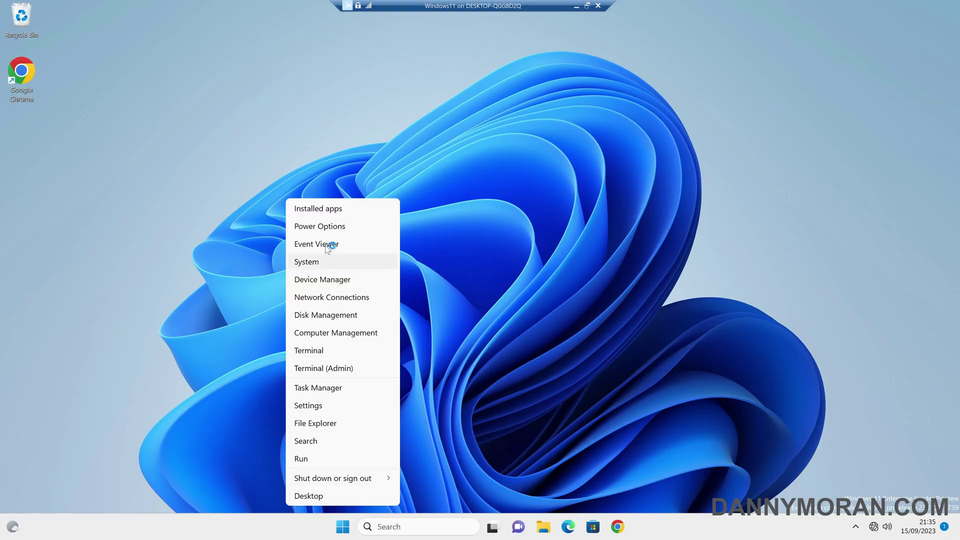
click(325, 244)
click(435, 356)
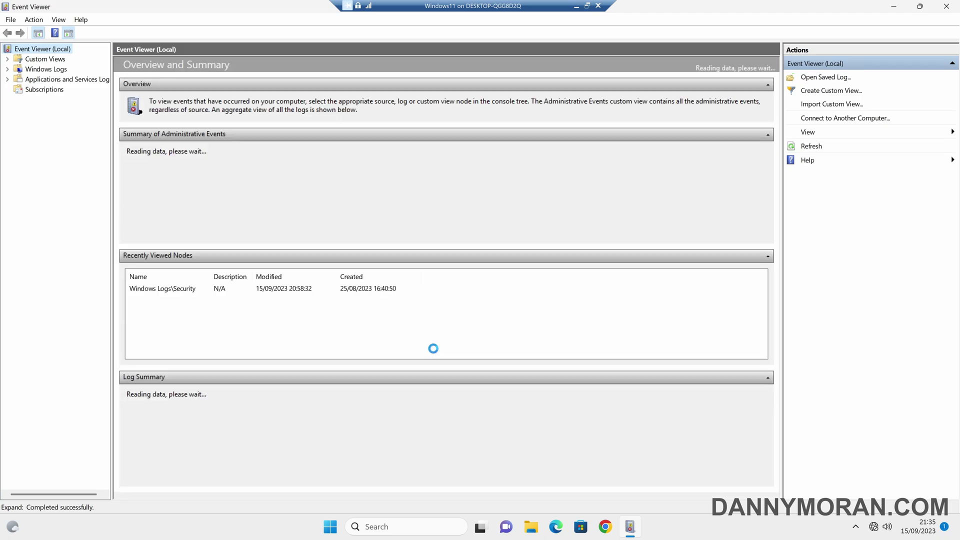
double_click(46, 69)
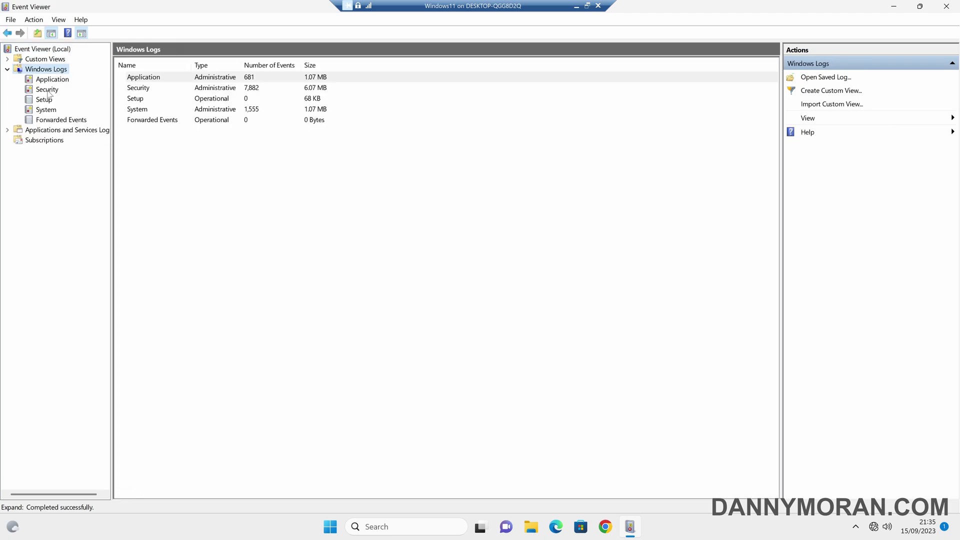
click(47, 89)
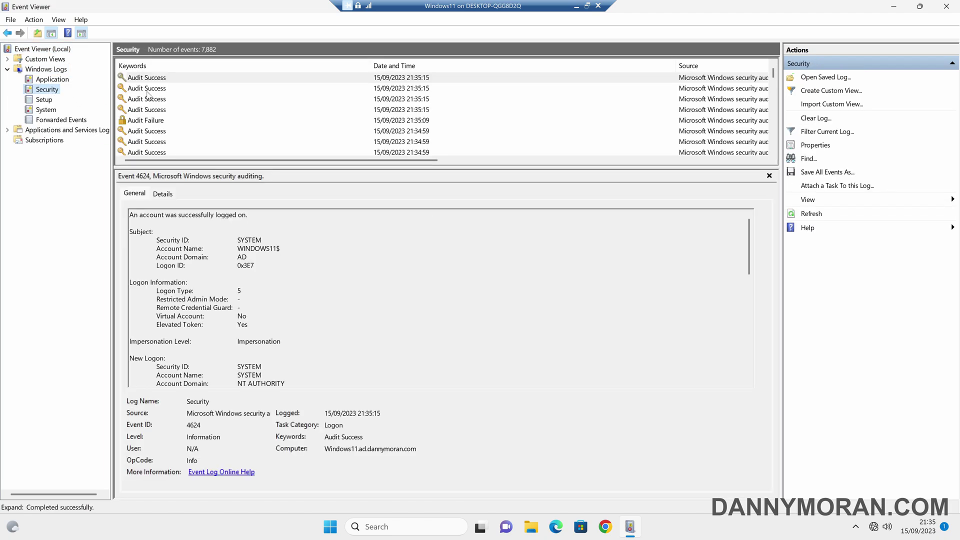
Review the 4625 failed logon event, compare with the 4624 success, then close Event Viewer.
click(164, 122)
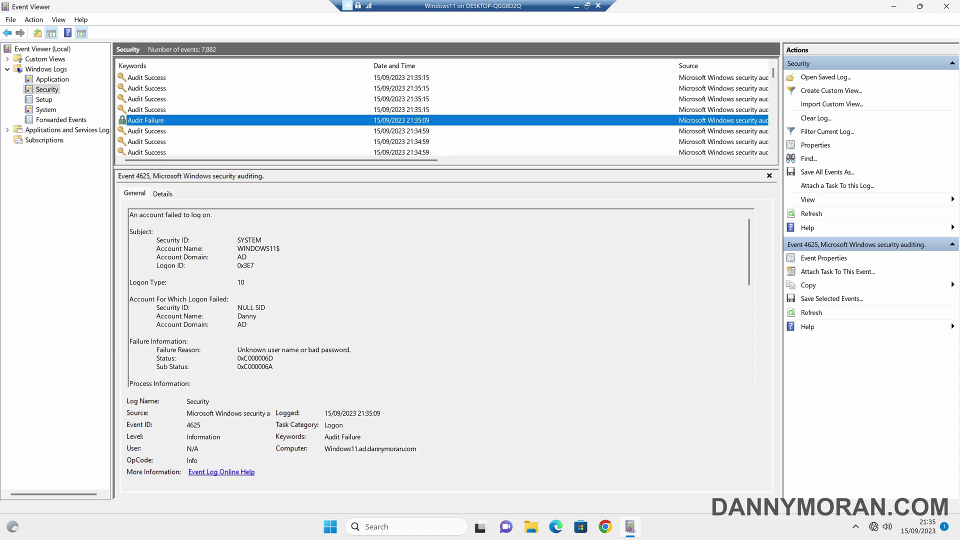
drag(237, 350, 352, 350)
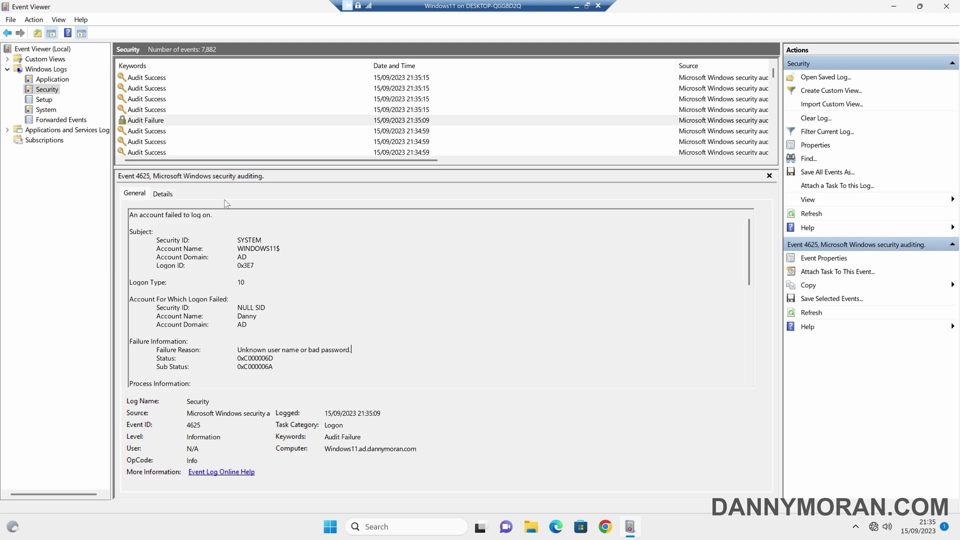
click(162, 111)
click(164, 99)
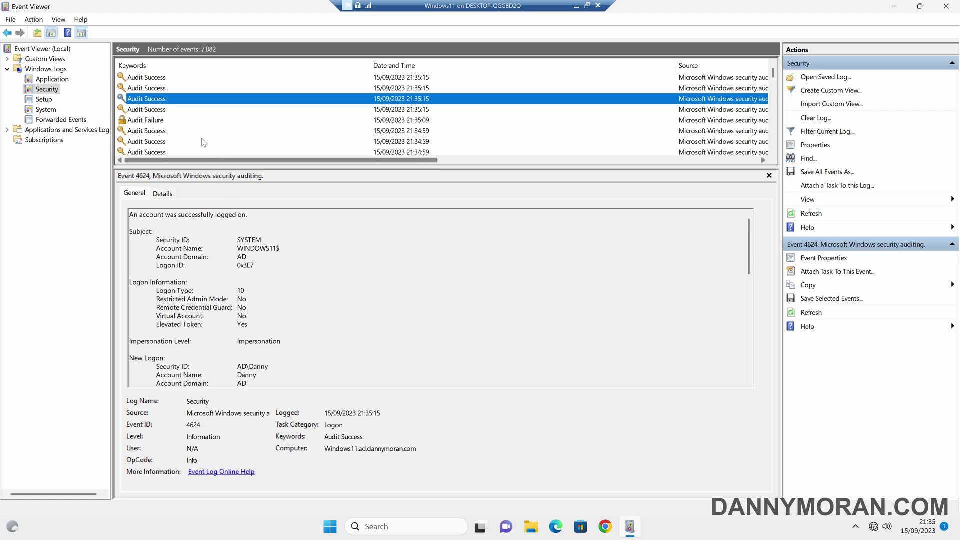
click(161, 121)
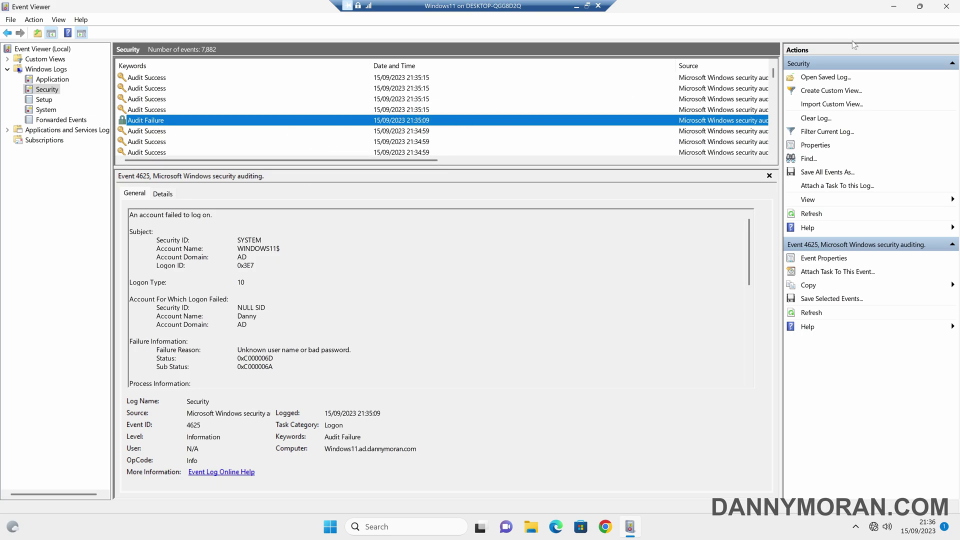
click(947, 6)
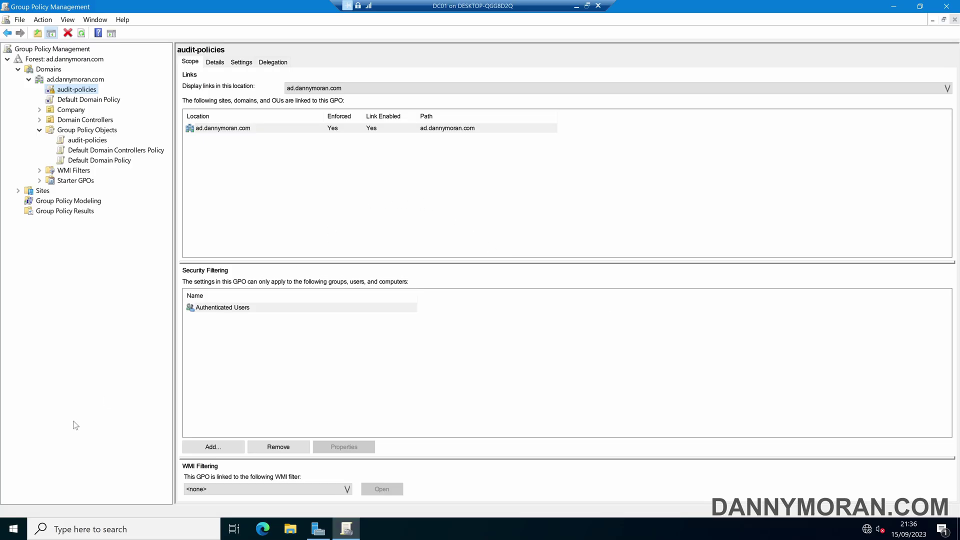
Open Event Viewer on DC01 and show the Windows Logs Security log with an enlarged event list.
right_click(13, 529)
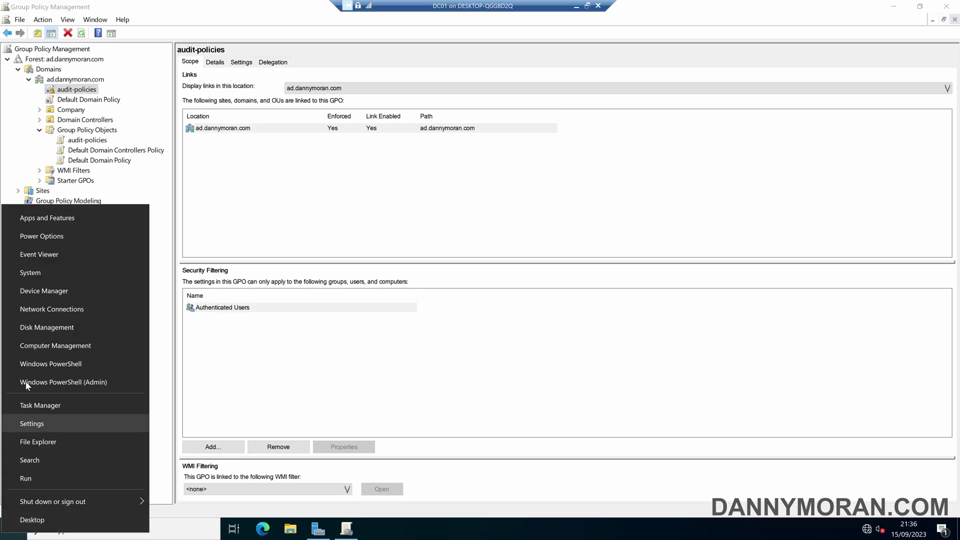
click(61, 253)
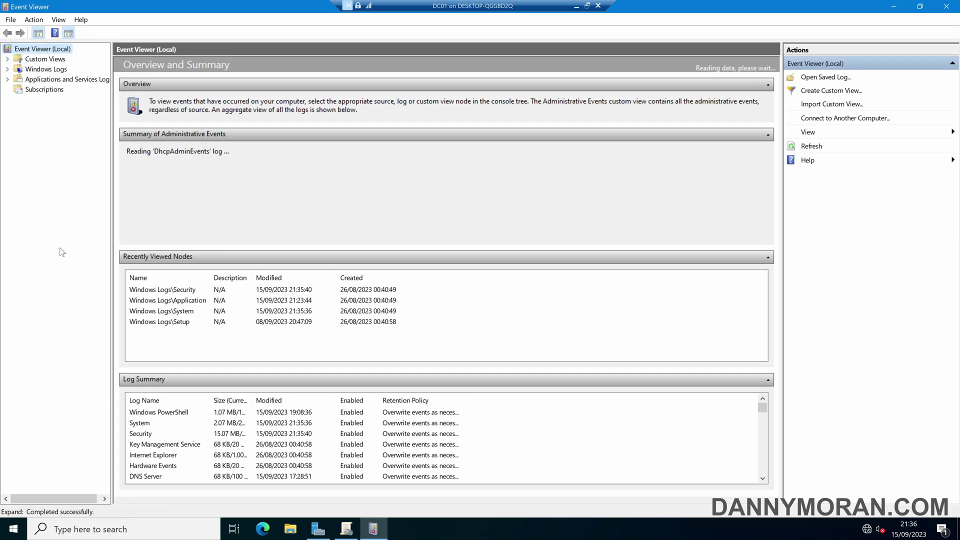
click(7, 69)
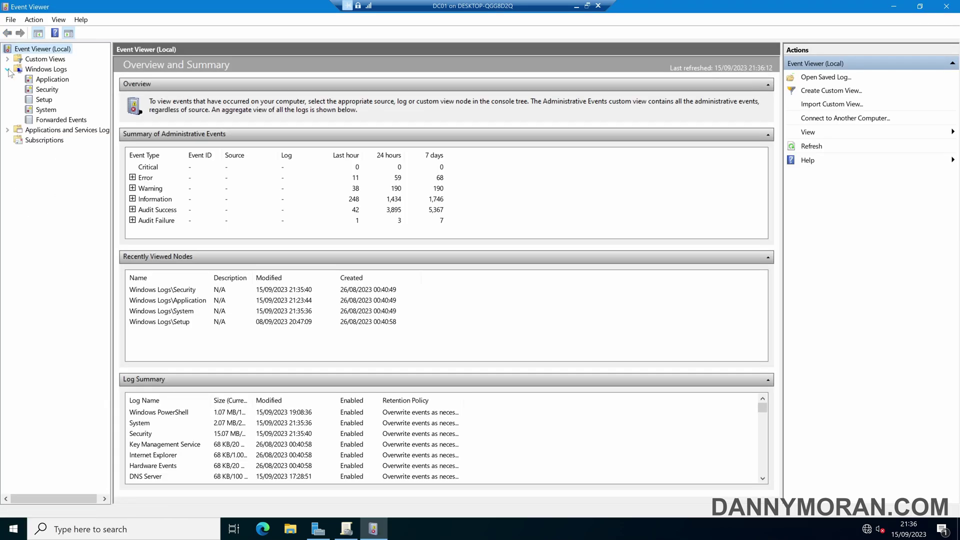
click(47, 90)
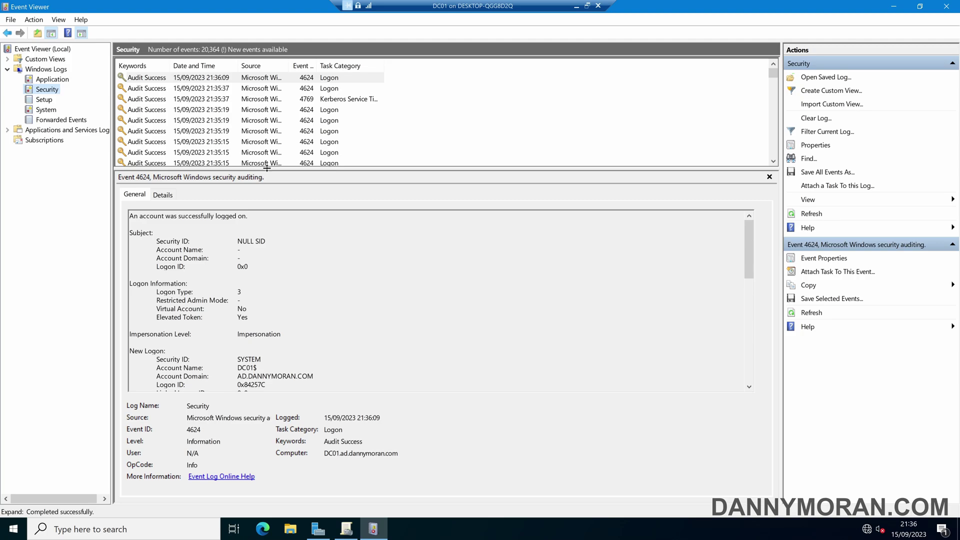
drag(265, 168, 279, 229)
Inspect the Audit Failure event 4771 with Task Category widened, then return to Server Manager.
click(205, 218)
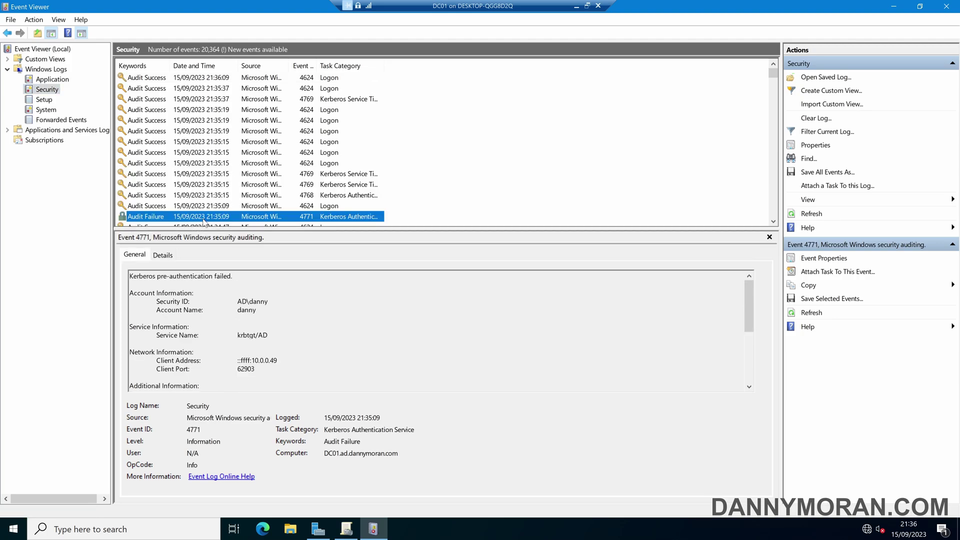
scroll(207, 219, down, 1)
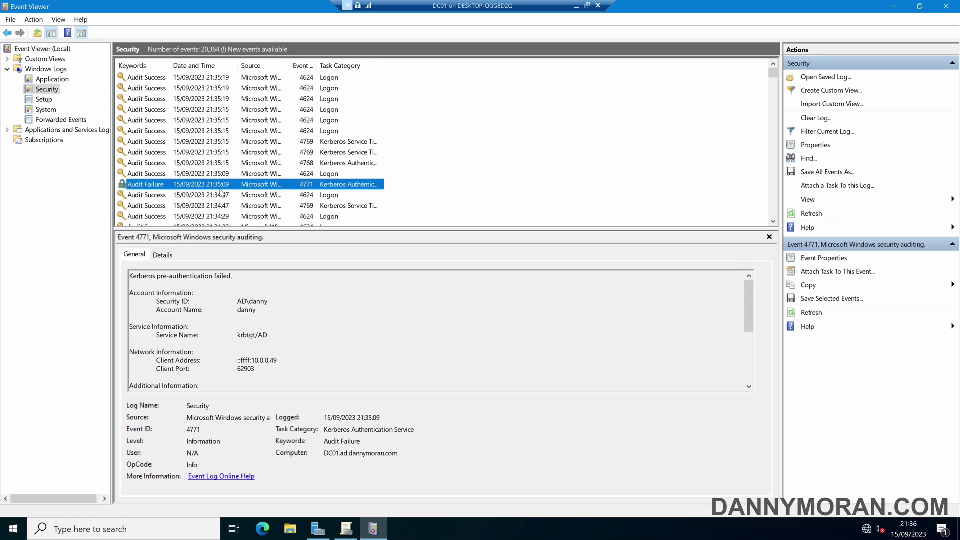
double_click(382, 62)
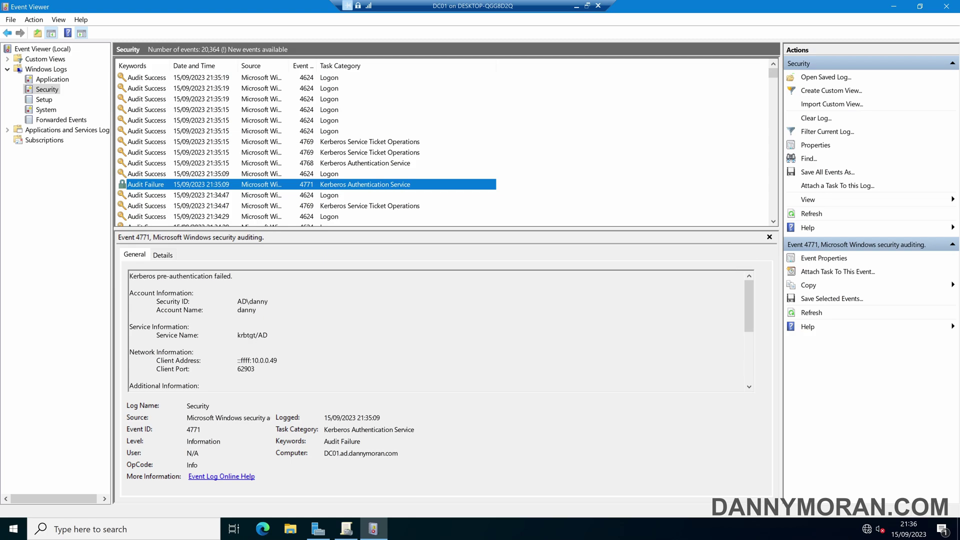
triple_click(180, 277)
click(233, 276)
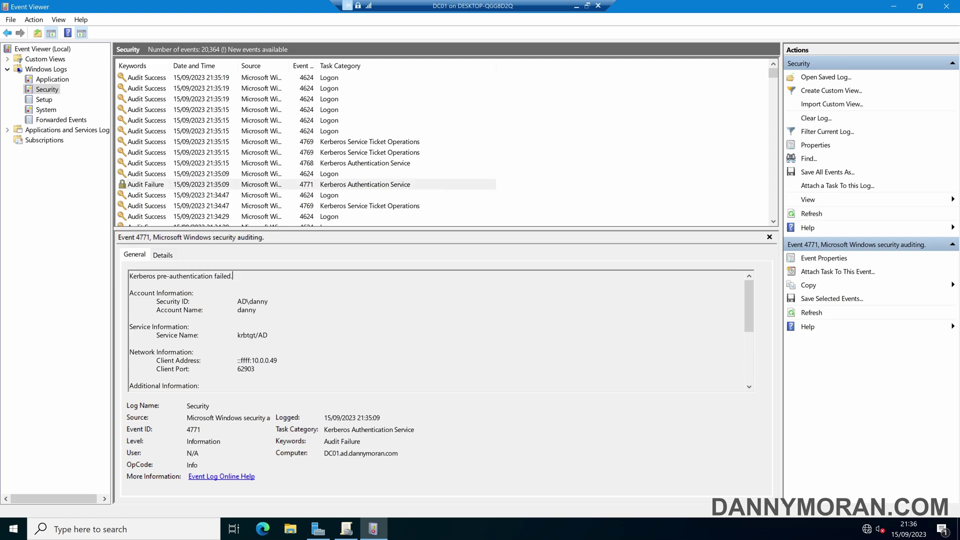
click(202, 186)
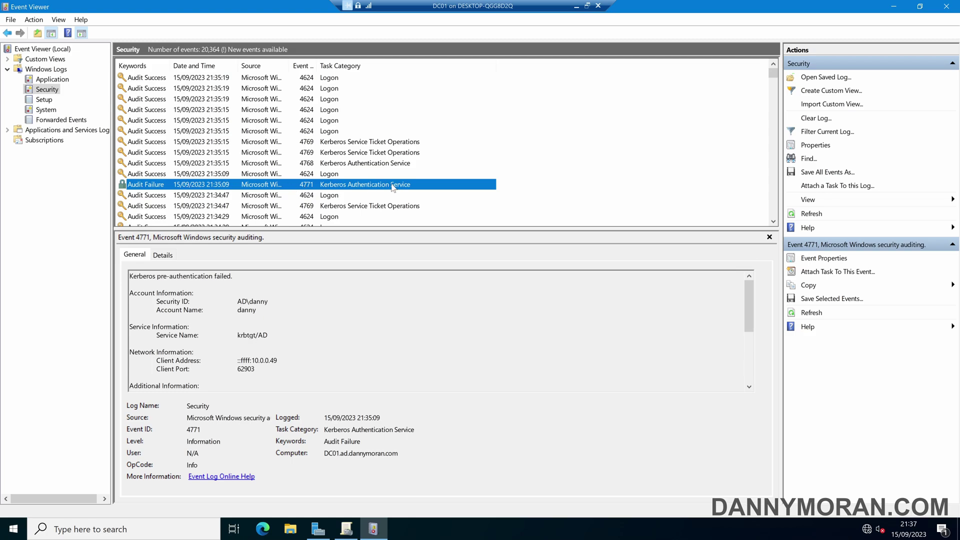
click(317, 529)
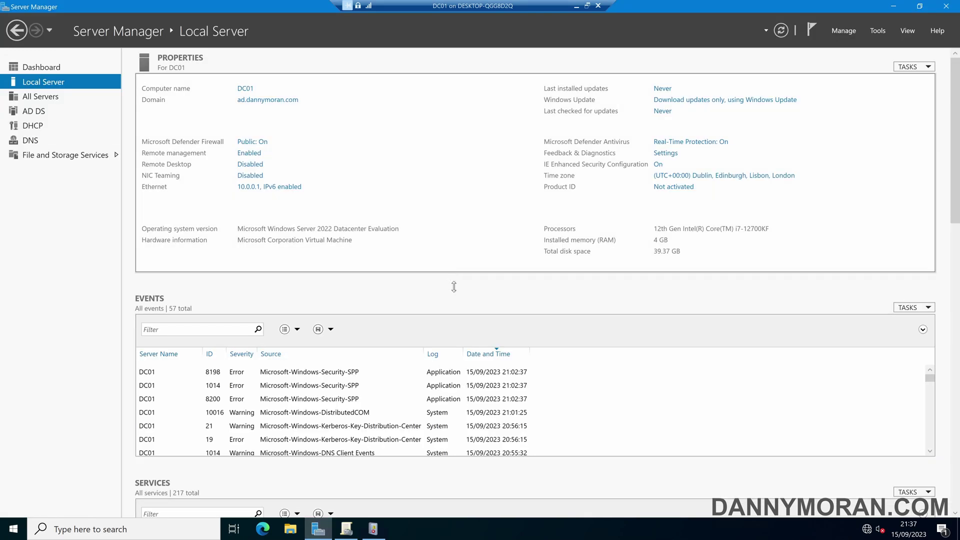